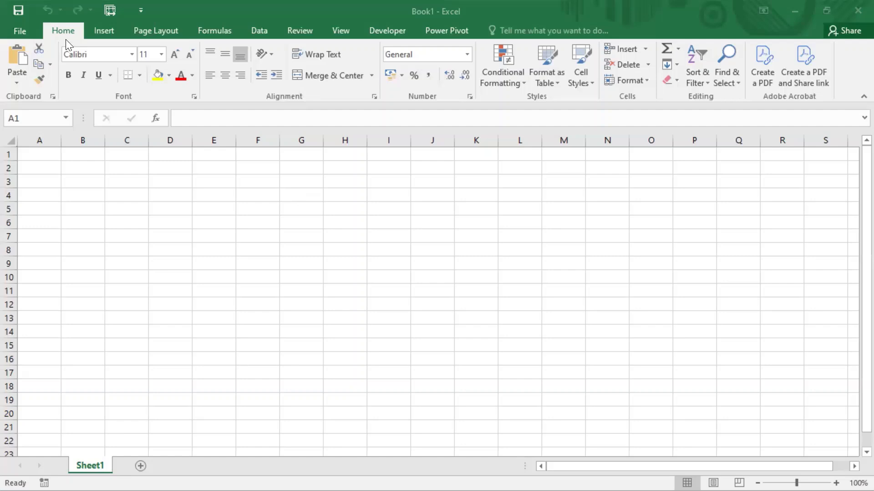
# - Close the blank workbook and open the recent workbook My First Excel Workbook - New
pyautogui.click(22, 32)
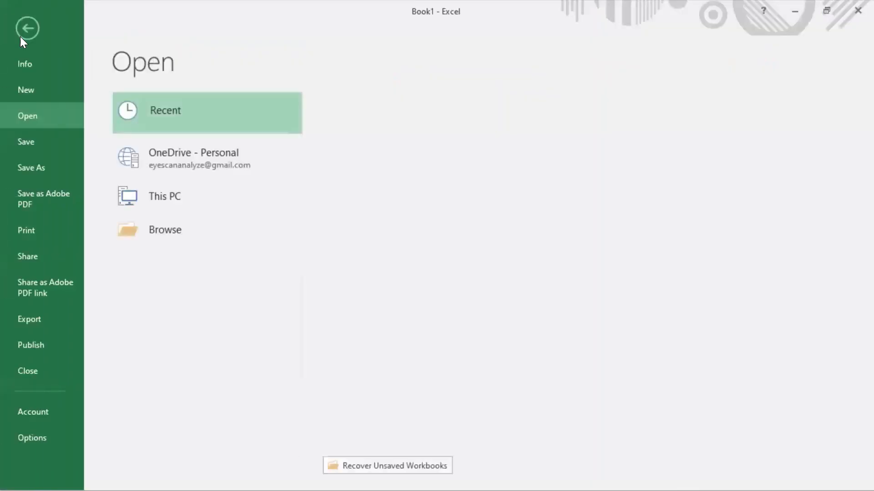
pyautogui.click(37, 374)
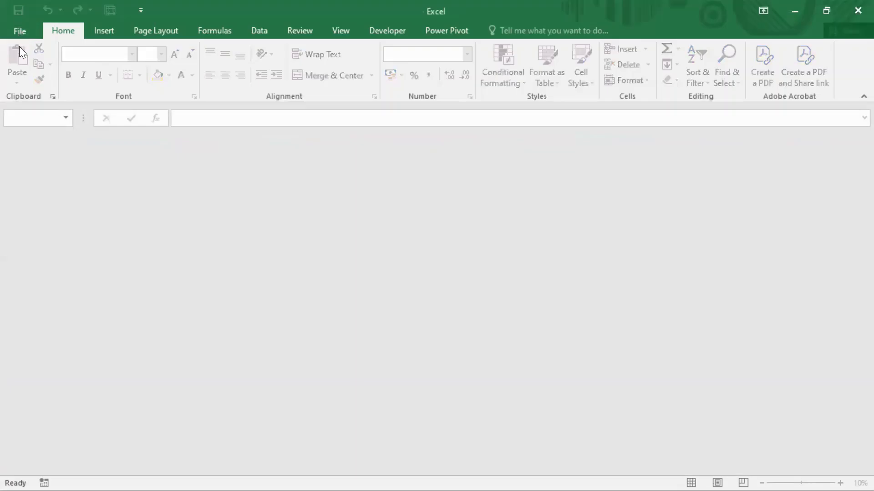
pyautogui.click(20, 31)
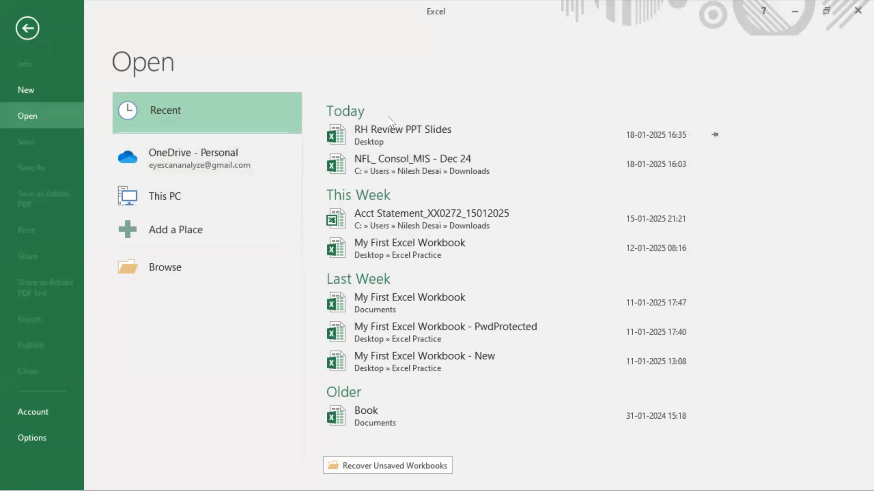
pyautogui.click(415, 362)
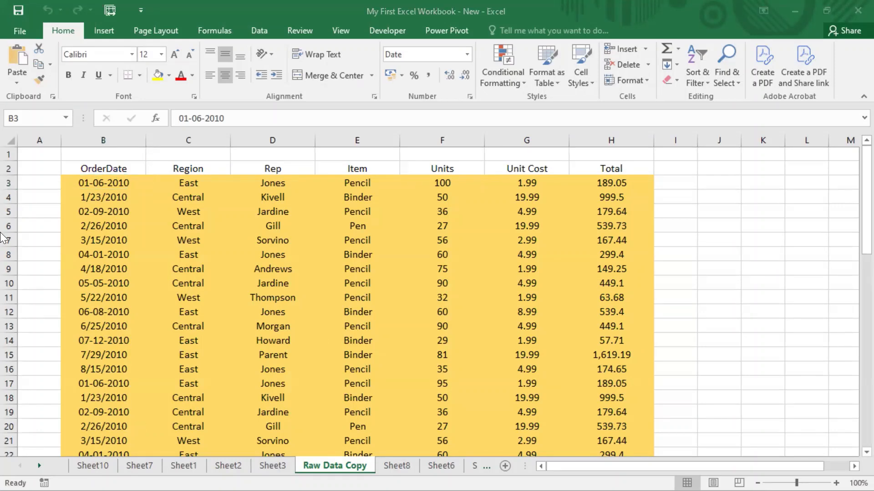
# - On Sheet10, select row 1, column B, row 1 again and column A in turn, ending on cell D3
pyautogui.click(88, 465)
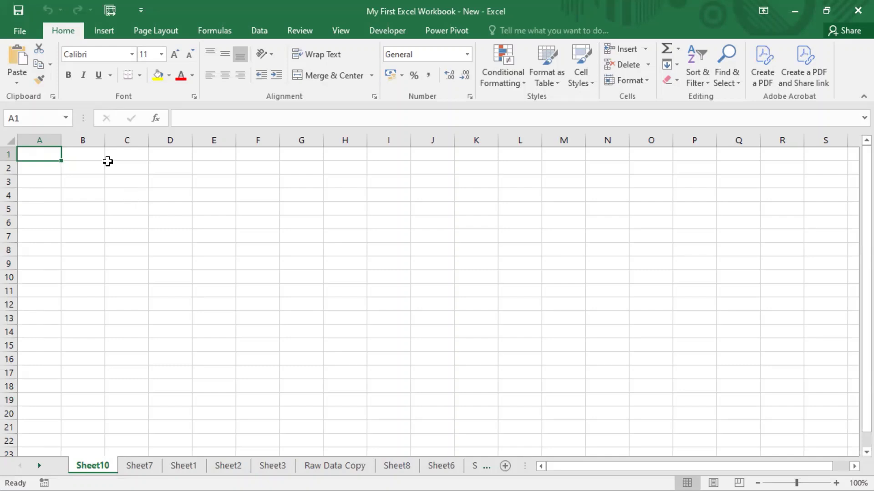
pyautogui.click(8, 154)
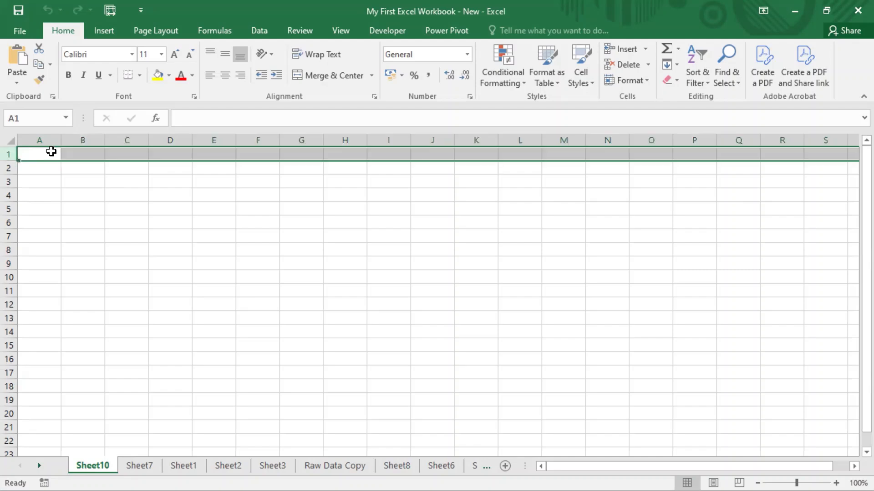
pyautogui.click(83, 140)
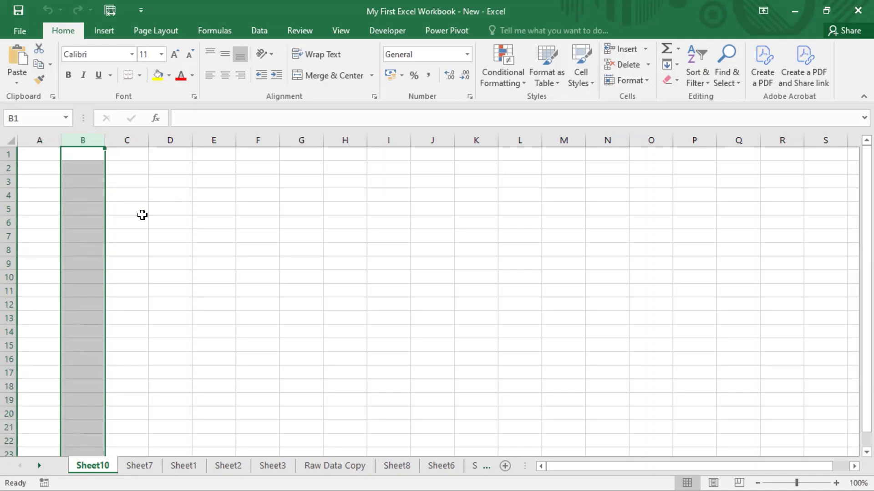
pyautogui.click(10, 155)
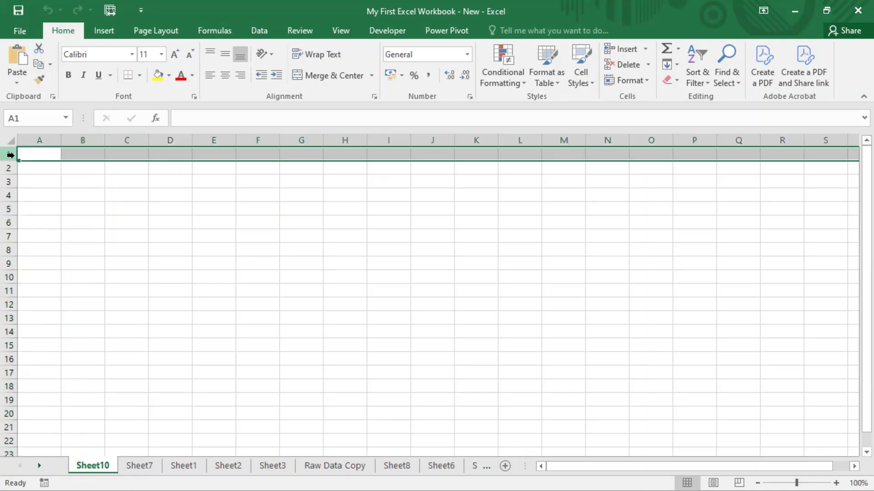
pyautogui.click(39, 141)
pyautogui.click(172, 186)
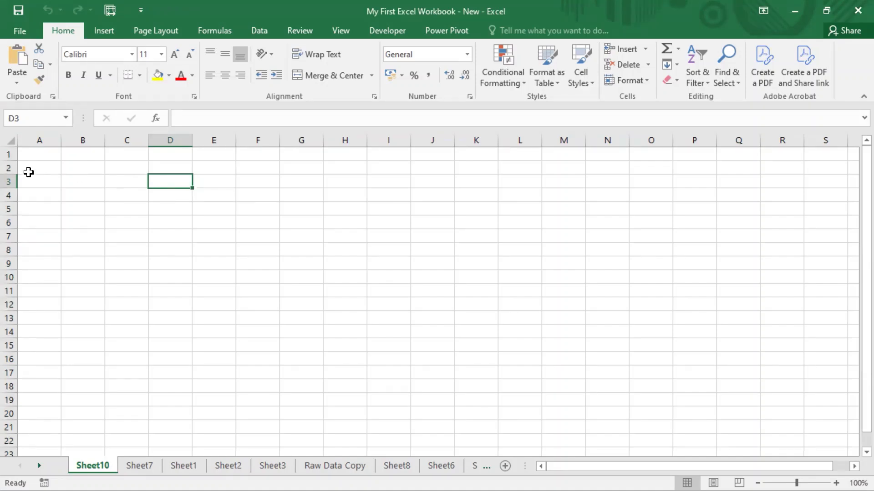
# - Select all of row 2, jump to its last column and back to A2, and reselect the row
pyautogui.moveTo(27, 168); pyautogui.dragTo(527, 164)
pyautogui.hotkey('shift', 'space')
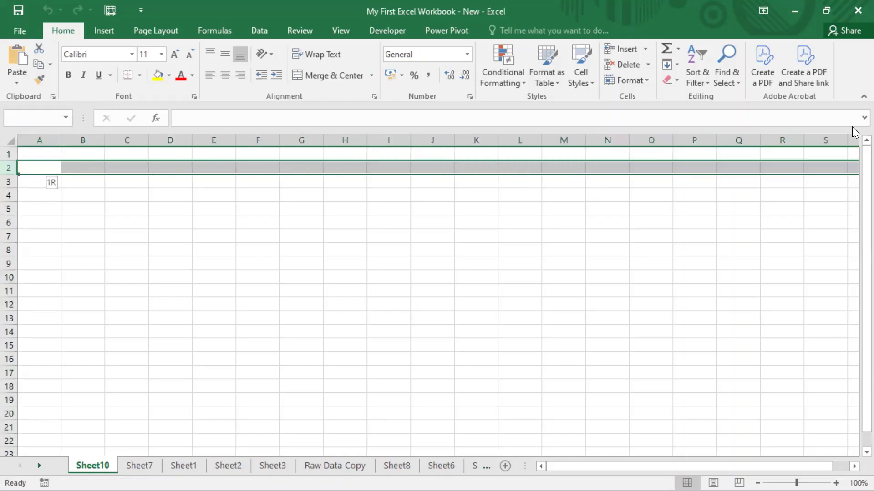
pyautogui.hotkey('ctrl', 'Right')
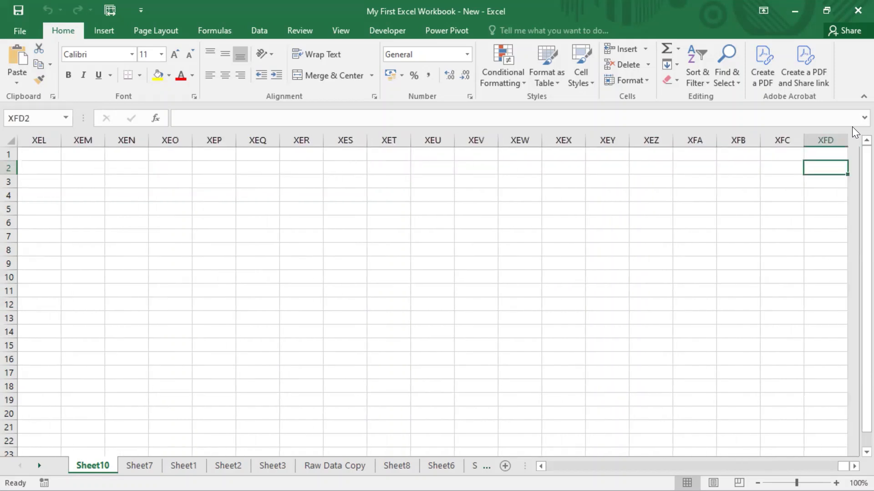
pyautogui.hotkey('ctrl', 'Left')
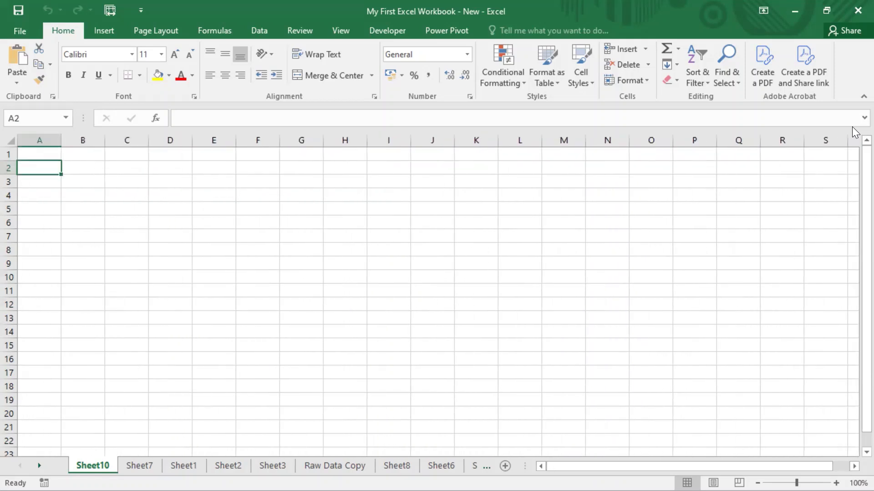
pyautogui.hotkey('shift', 'space')
pyautogui.press('Left')
pyautogui.click(10, 166)
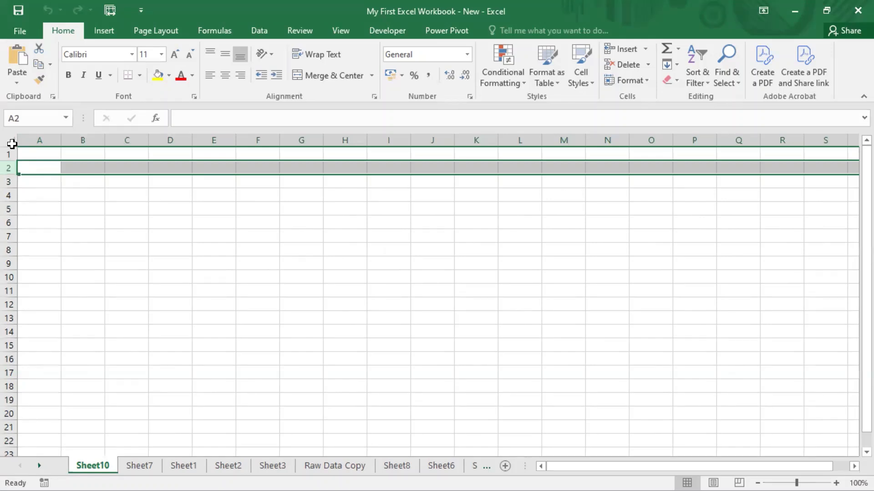
pyautogui.moveTo(11, 144)
pyautogui.mouseDown()
pyautogui.moveTo(14, 157)
pyautogui.moveTo(11, 134)
pyautogui.moveTo(19, 170)
pyautogui.moveTo(17, 468)
pyautogui.moveTo(16, 455)
pyautogui.mouseUp()
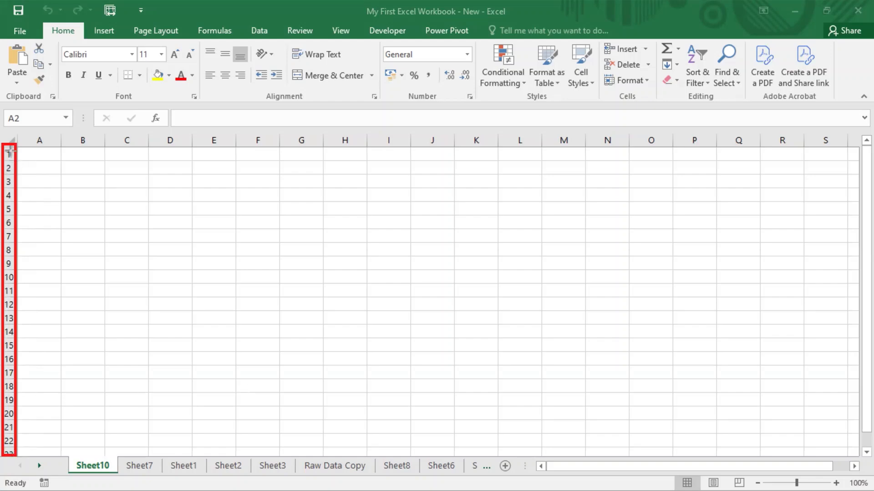
pyautogui.moveTo(2, 146); pyautogui.dragTo(17, 161)
# - Select the whole of row 6, row 8 and row 6 again, ending on cell B8
pyautogui.click(9, 224)
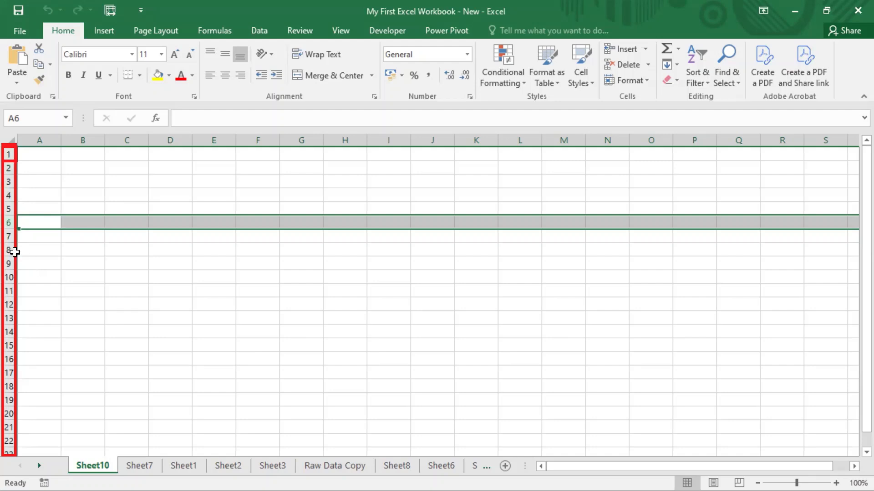
pyautogui.click(9, 250)
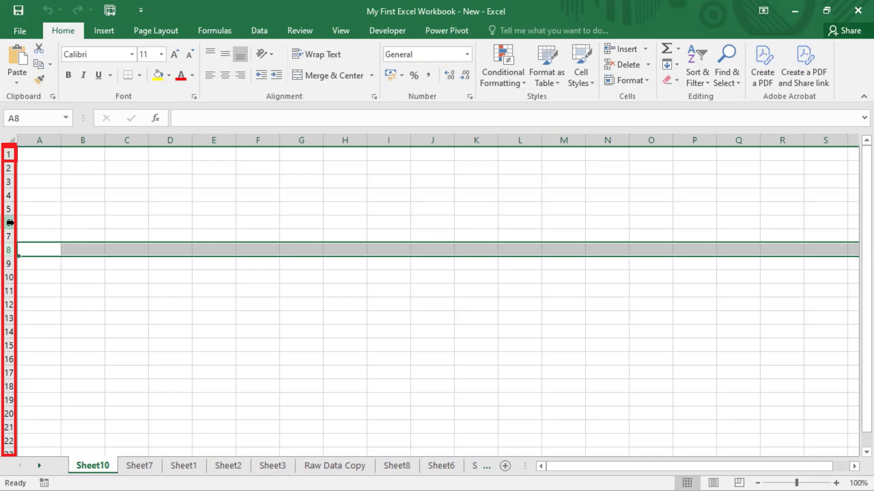
pyautogui.click(10, 223)
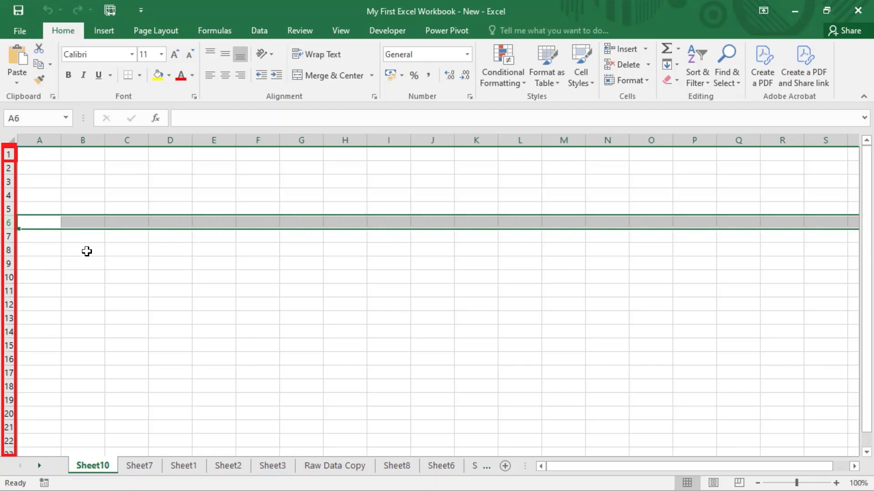
pyautogui.click(87, 251)
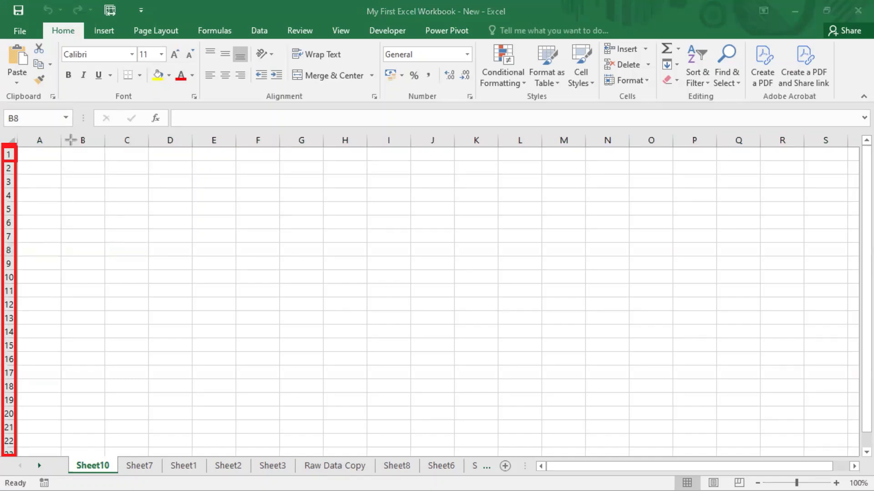
pyautogui.moveTo(18, 136)
pyautogui.mouseDown()
pyautogui.moveTo(253, 133)
pyautogui.moveTo(422, 151)
pyautogui.moveTo(560, 150)
pyautogui.mouseUp()
pyautogui.moveTo(837, 141); pyautogui.dragTo(858, 147)
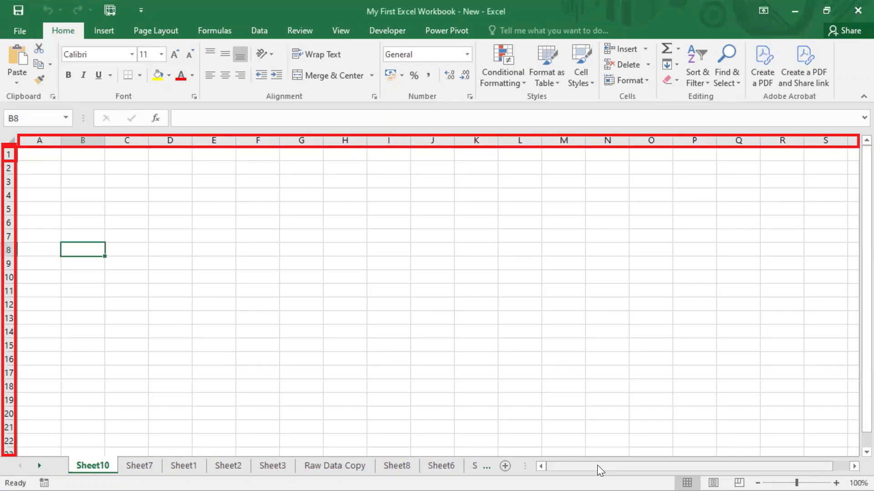
# - Check the sheet's limits by jumping to its last column and its last row, returning to cell A1
pyautogui.moveTo(601, 466); pyautogui.dragTo(614, 391)
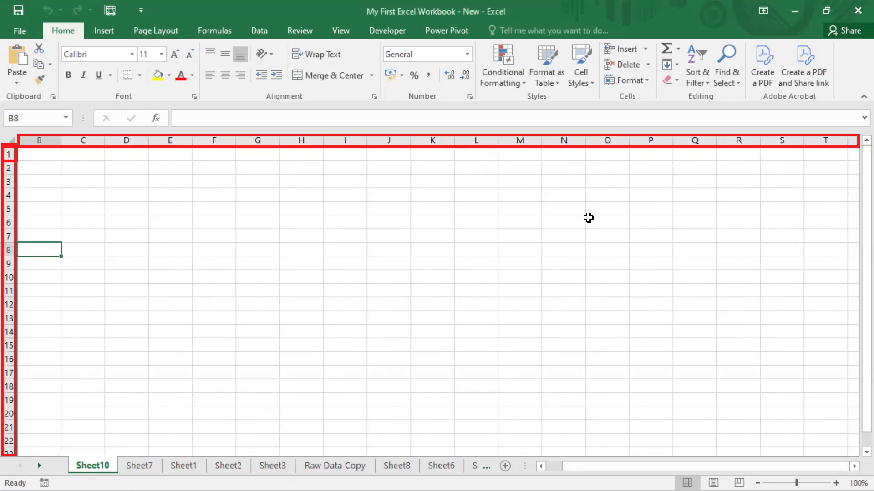
pyautogui.click(588, 219)
pyautogui.hotkey('ctrl', 'Right')
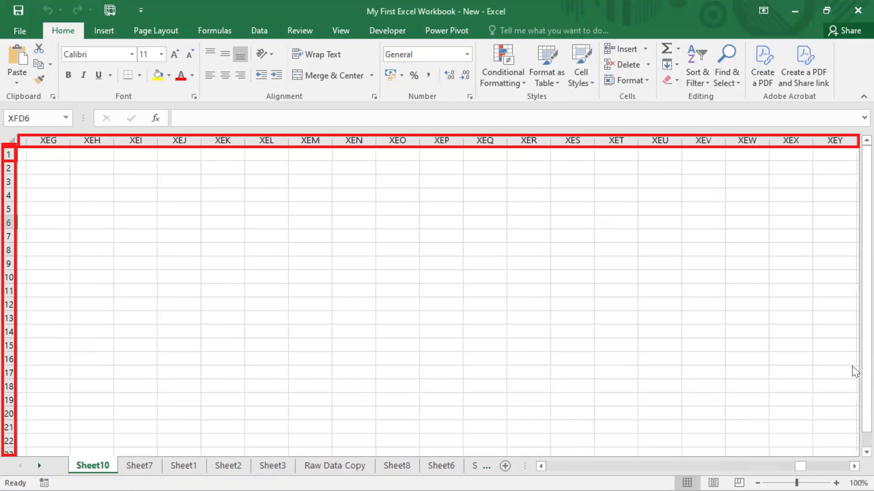
pyautogui.hotkey('ctrl', 'Up')
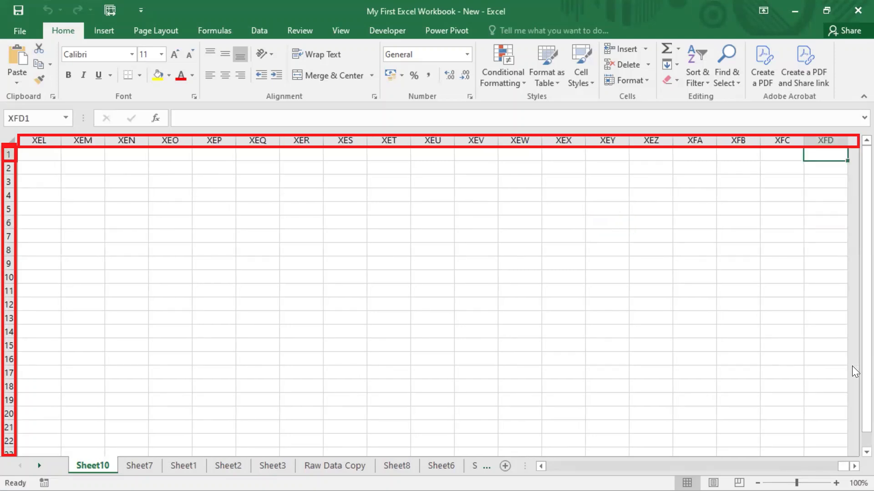
pyautogui.hotkey('ctrl', 'Left')
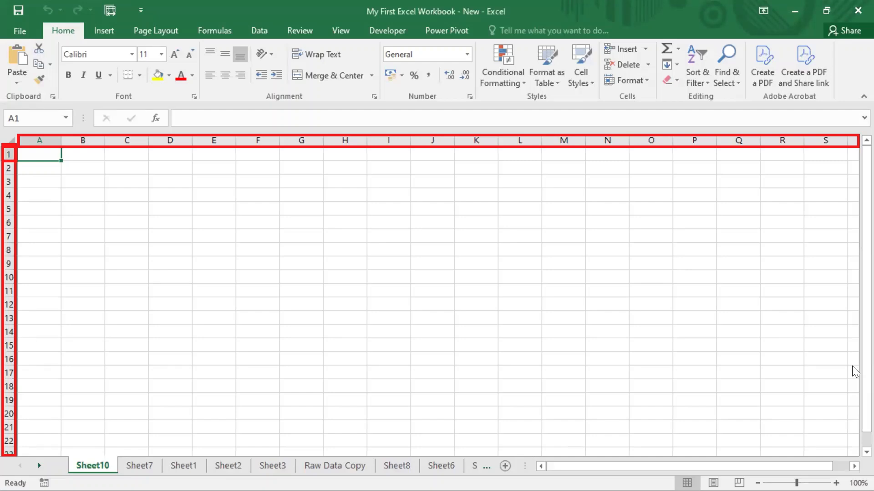
pyautogui.hotkey('ctrl', 'Down')
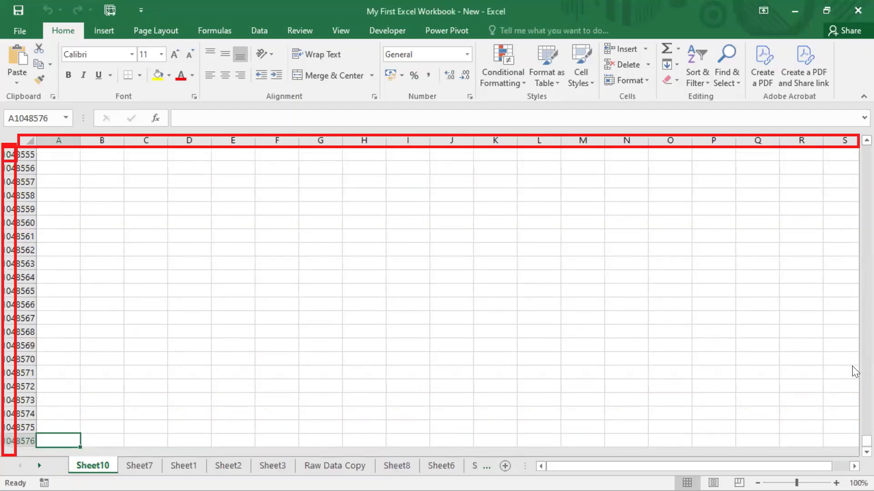
pyautogui.hotkey('ctrl', 'Up')
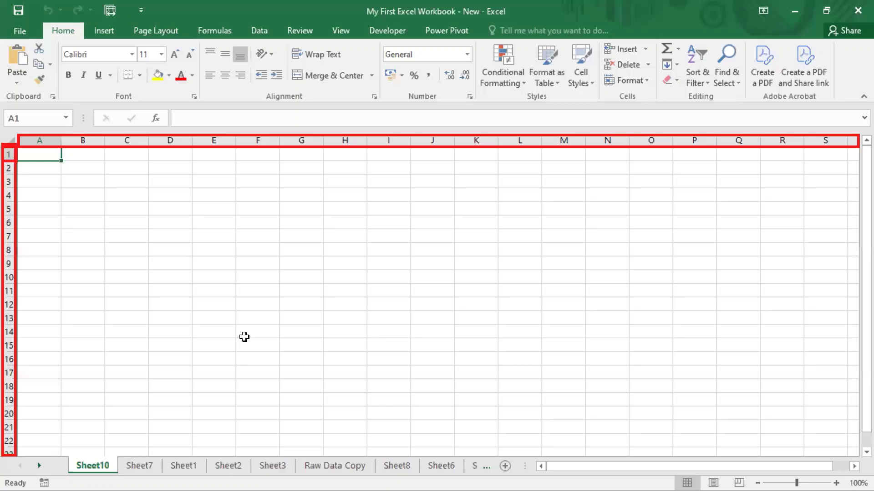
pyautogui.moveTo(97, 270); pyautogui.dragTo(10, 265)
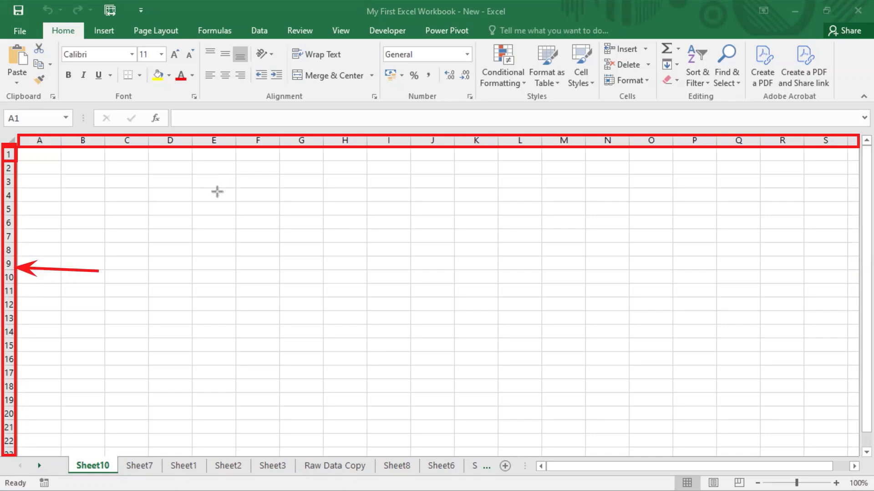
pyautogui.moveTo(216, 192)
pyautogui.mouseDown()
pyautogui.moveTo(226, 196)
pyautogui.moveTo(234, 154)
pyautogui.moveTo(251, 145)
pyautogui.mouseUp()
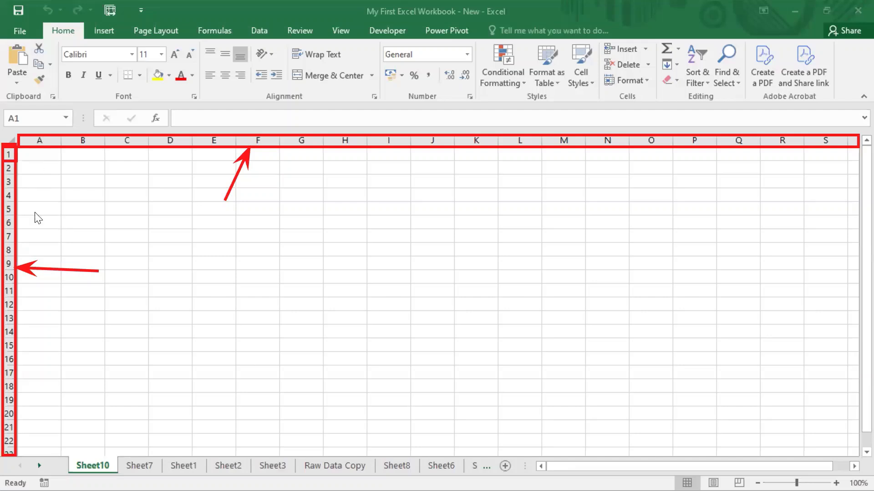
# - Enter Row in A5, 1 in B5 and 1048576 in C5
pyautogui.click(47, 210)
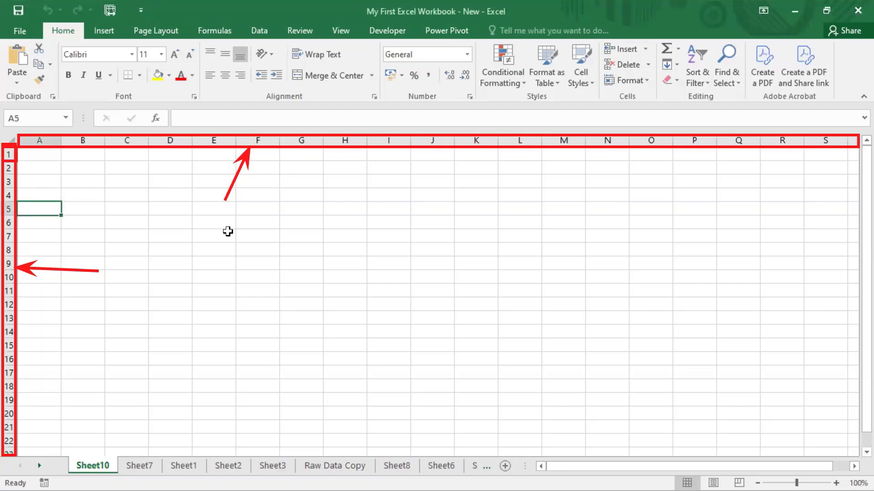
pyautogui.write('Row')
pyautogui.press('Return')
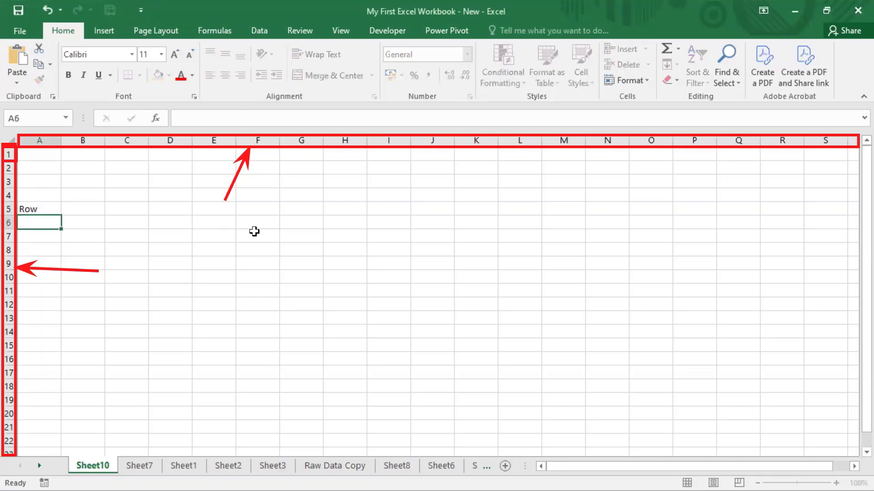
pyautogui.press('Up')
pyautogui.press('Right')
pyautogui.write('1')
pyautogui.press('Tab')
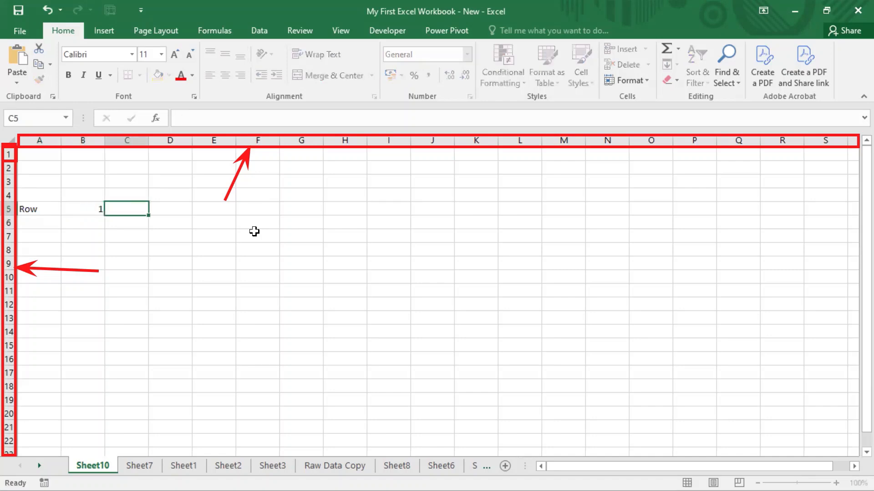
pyautogui.write('1048')
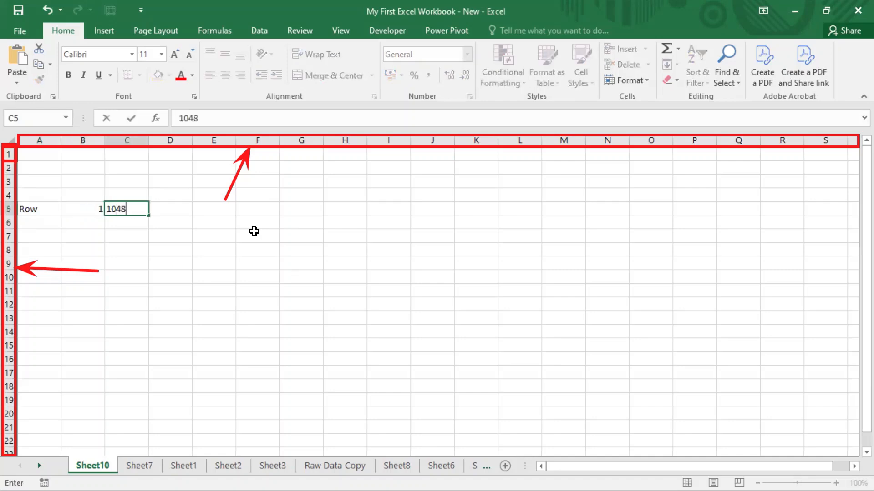
pyautogui.write('576')
pyautogui.press('Return')
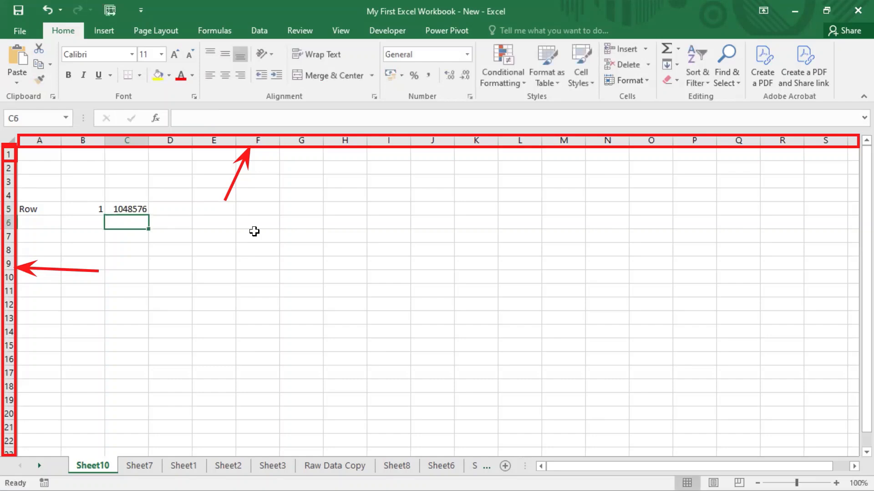
# - Return to cell A5 and jump down column A to the last row of the sheet
pyautogui.press('Up')
pyautogui.press('Left')
pyautogui.press('Left')
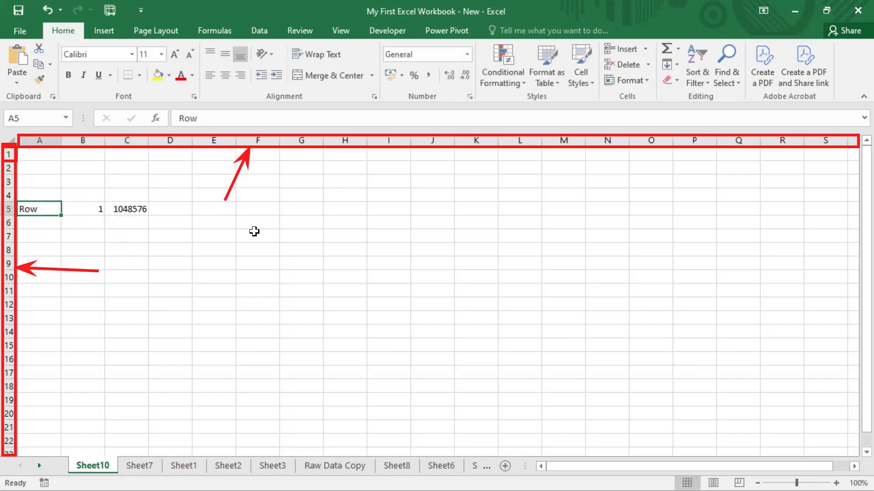
pyautogui.hotkey('ctrl', 'Down')
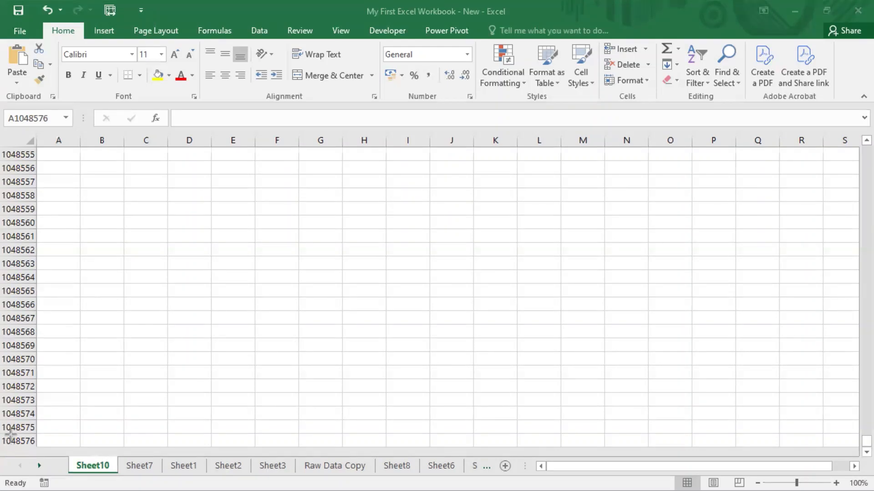
pyautogui.moveTo(1, 434); pyautogui.dragTo(36, 451)
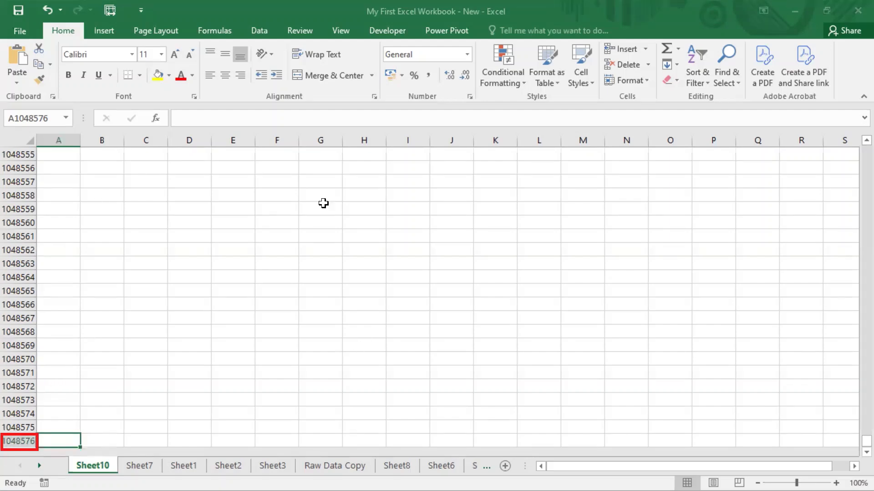
# - Return to the top of the sheet and enter the label Columns in cell E1
pyautogui.hotkey('ctrl', 'Home')
pyautogui.press('Right')
pyautogui.press('Right')
pyautogui.press('Right')
pyautogui.press('Right')
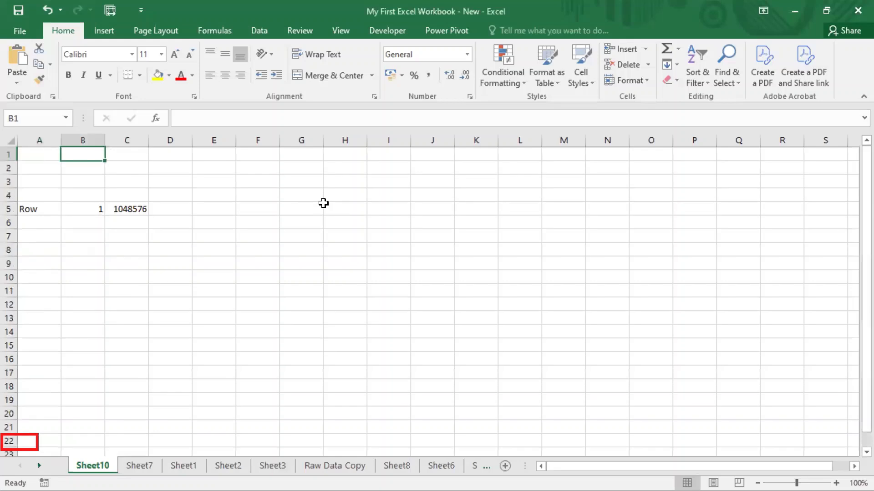
pyautogui.write('Columns')
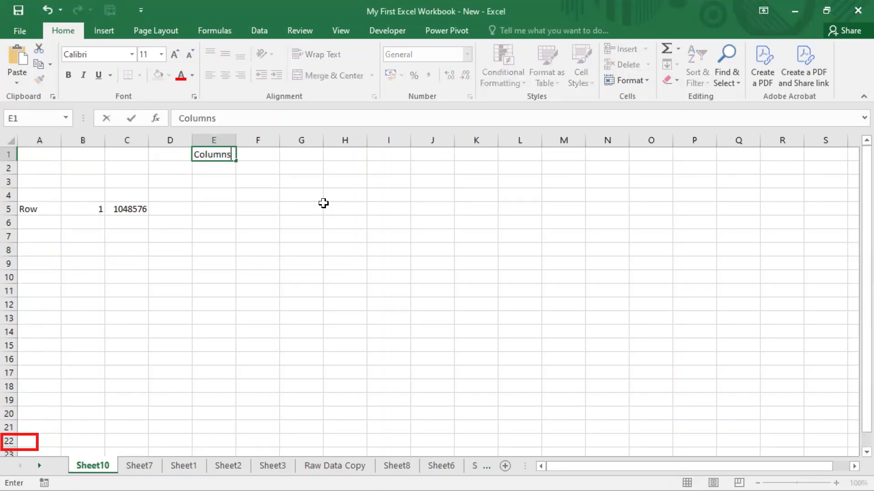
pyautogui.press('Return')
pyautogui.press('Up')
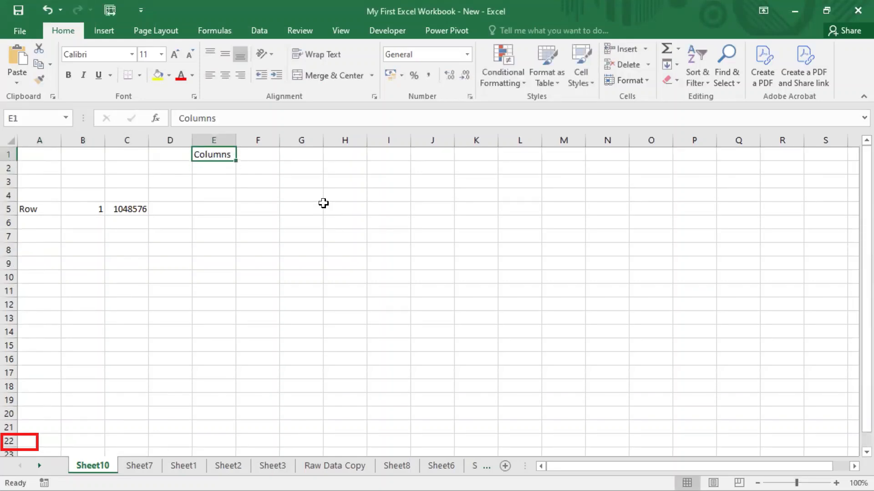
# - Enter 1 in F1 and 16384 in G1, beside the Columns label
pyautogui.press('Right')
pyautogui.write('1')
pyautogui.press('Right')
pyautogui.write('1')
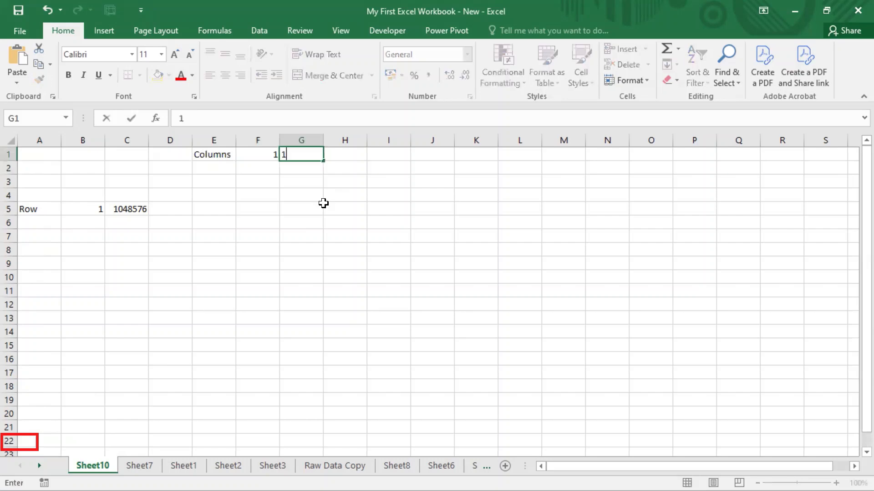
pyautogui.write('6384')
pyautogui.press('Return')
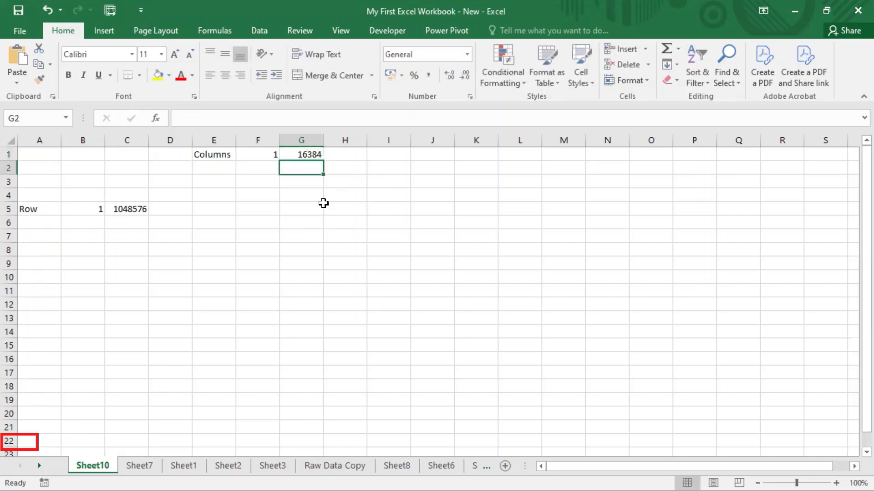
# - Move the Columns entries from E1:G1 down one row to E2:G2
pyautogui.press('Left')
pyautogui.press('Left')
pyautogui.press('Up')
pyautogui.hotkey('shift', 'Right')
pyautogui.hotkey('shift', 'Right')
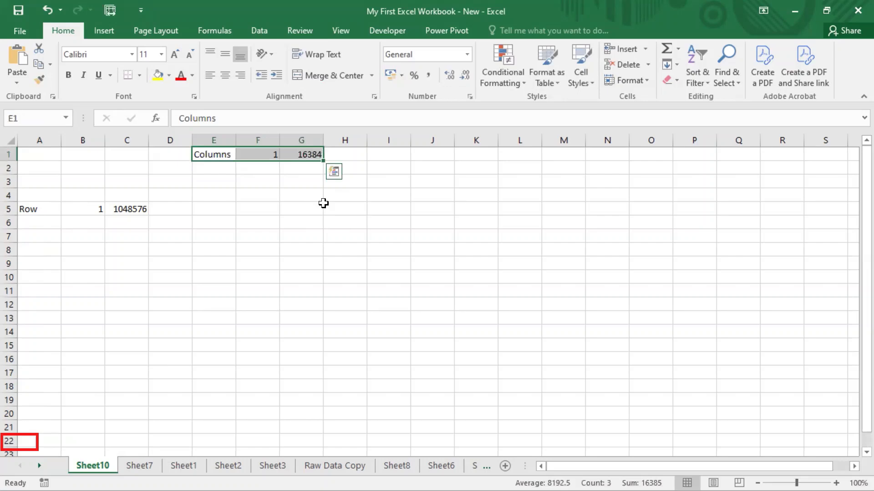
pyautogui.hotkey('ctrl', 'c')
pyautogui.press('Down')
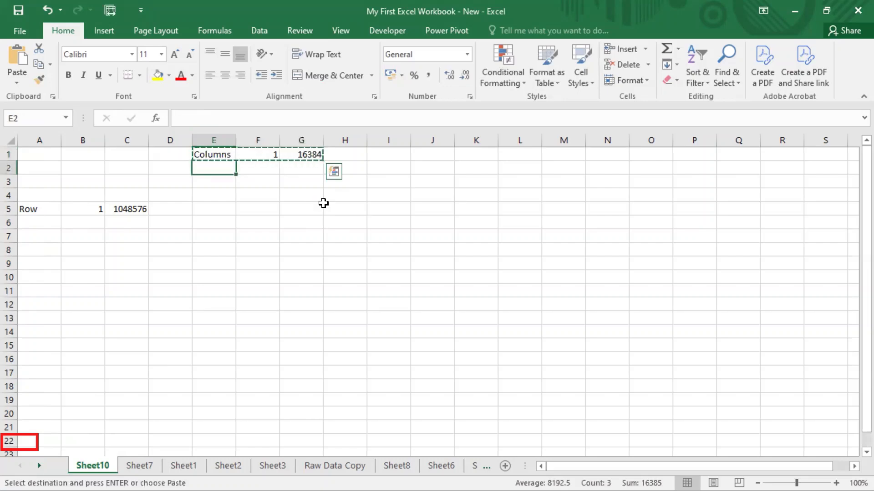
pyautogui.press('Return')
# - Enter the number 1 in cell A1
pyautogui.press('Up')
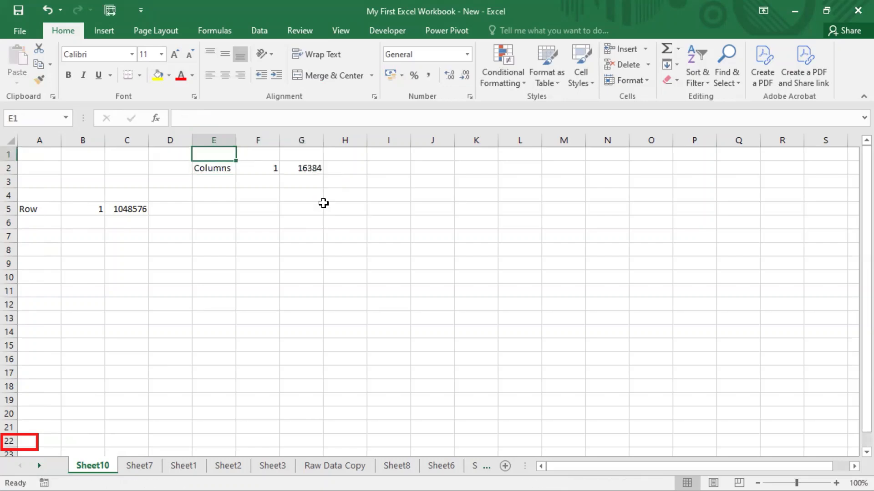
pyautogui.press('Left')
pyautogui.press('Left')
pyautogui.press('Left')
pyautogui.press('Left')
pyautogui.write('1')
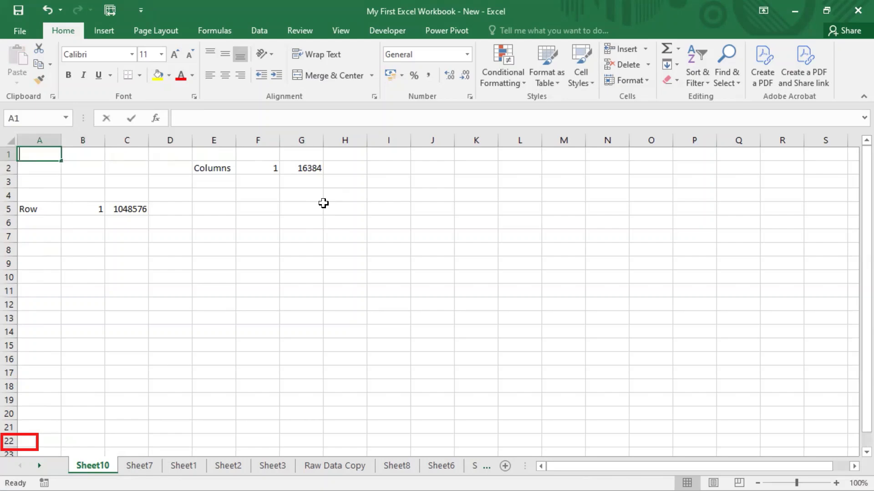
pyautogui.hotkey('ctrl', 'Return')
# - Copy the 1 from A1 into every remaining cell of row 1, from B1 to the last column
pyautogui.hotkey('ctrl', 'c')
pyautogui.hotkey('shift', 'Right')
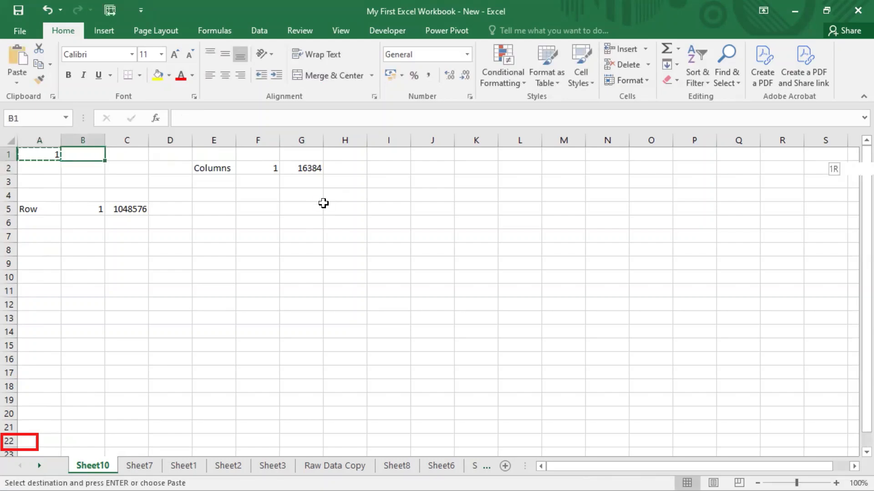
pyautogui.hotkey('ctrl', 'shift', 'Right')
pyautogui.hotkey('ctrl', 'v')
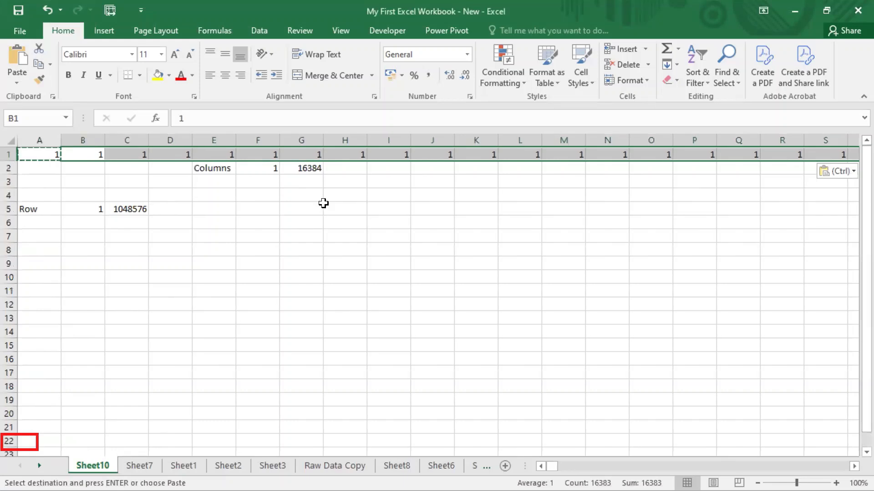
# - Select row 1 from A1 to the last column to check its sum, and clear the copy outline
pyautogui.hotkey('ctrl', 'Home')
pyautogui.hotkey('ctrl', 'shift', 'Right')
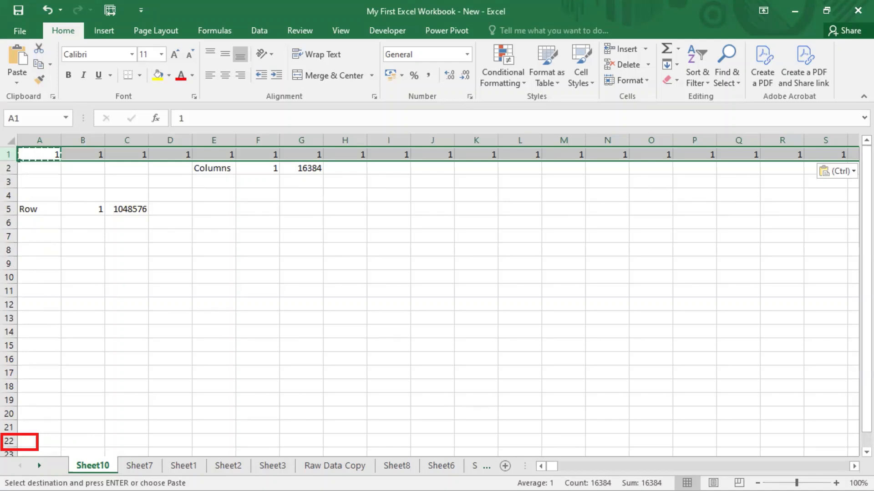
pyautogui.hotkey('alt', 'Tab')
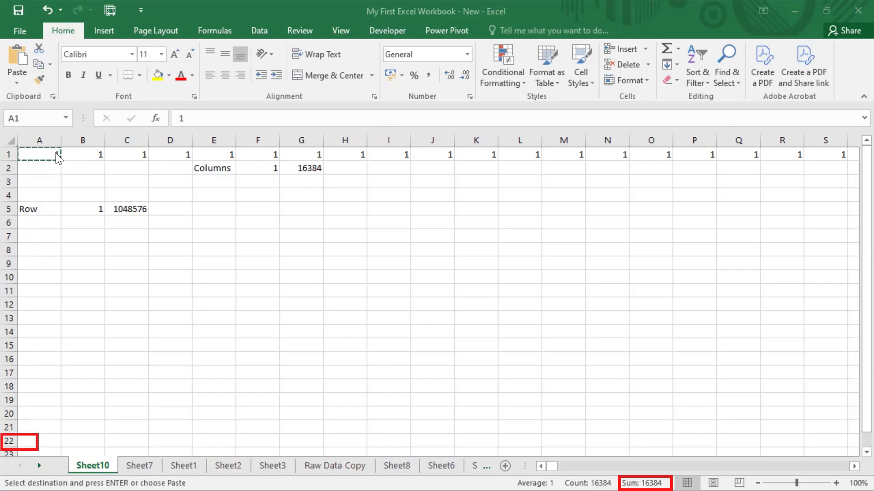
pyautogui.click(10, 151)
pyautogui.hotkey('ctrl', 'v')
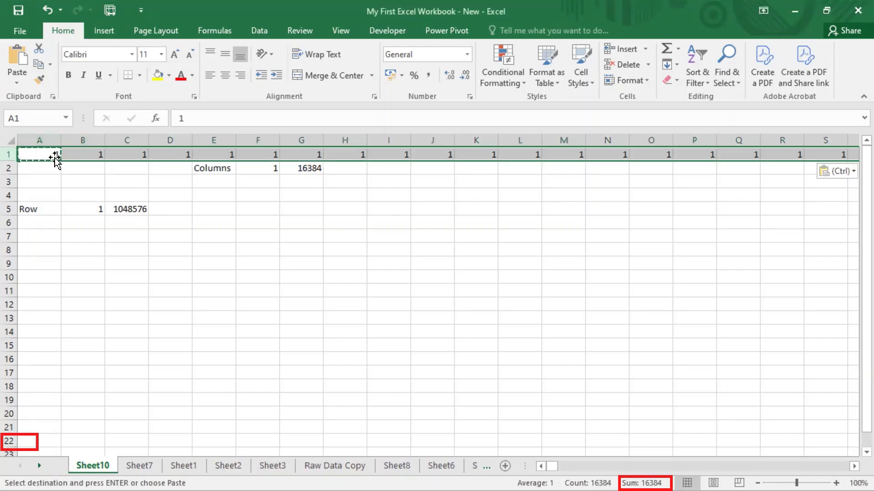
pyautogui.press('Escape')
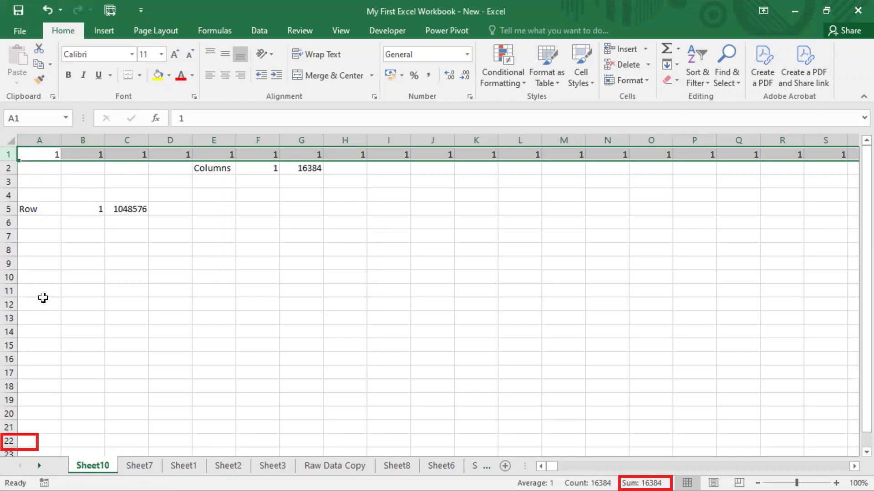
pyautogui.click(436, 1)
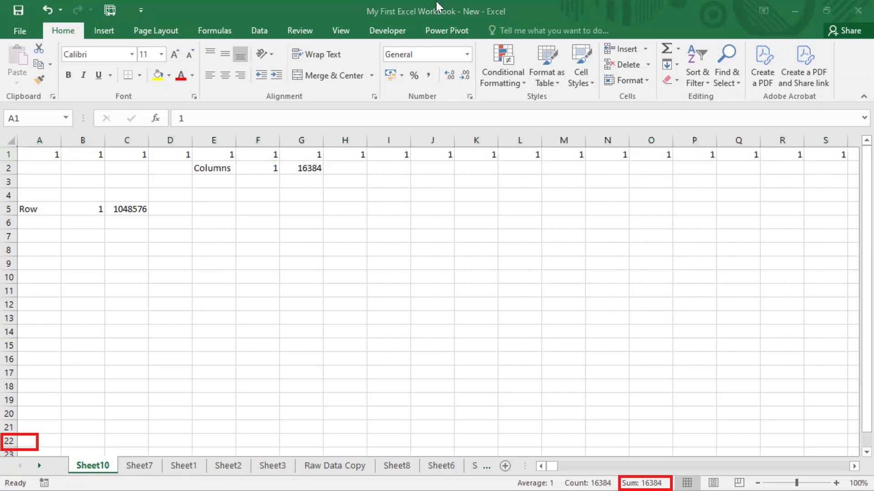
# - Move the Row entries from A5:C5 one column to the right, to B5:D5
pyautogui.click(137, 209)
pyautogui.click(137, 209)
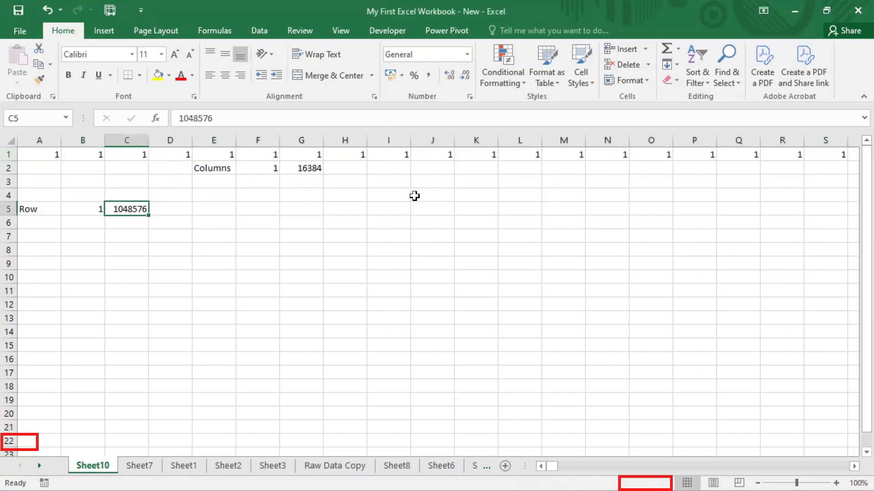
pyautogui.click(435, 1)
pyautogui.hotkey('ctrl', 'Up')
pyautogui.press('Left')
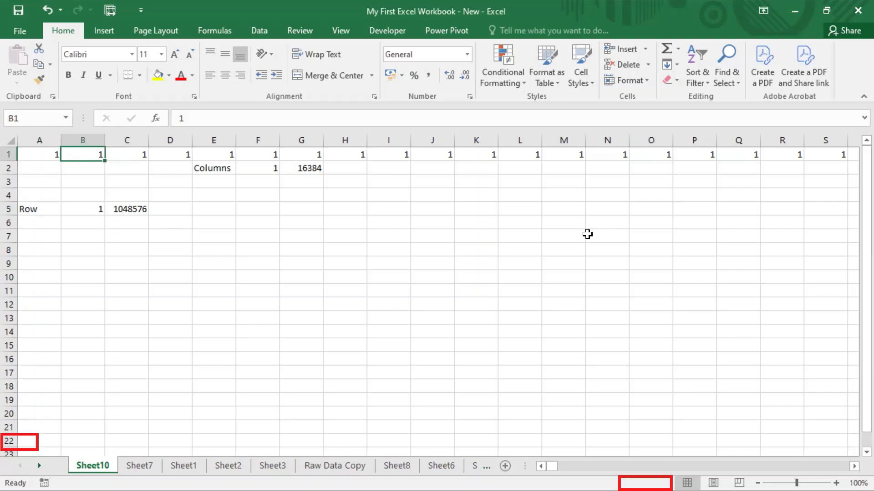
pyautogui.hotkey('ctrl', 'Down')
pyautogui.press('Left')
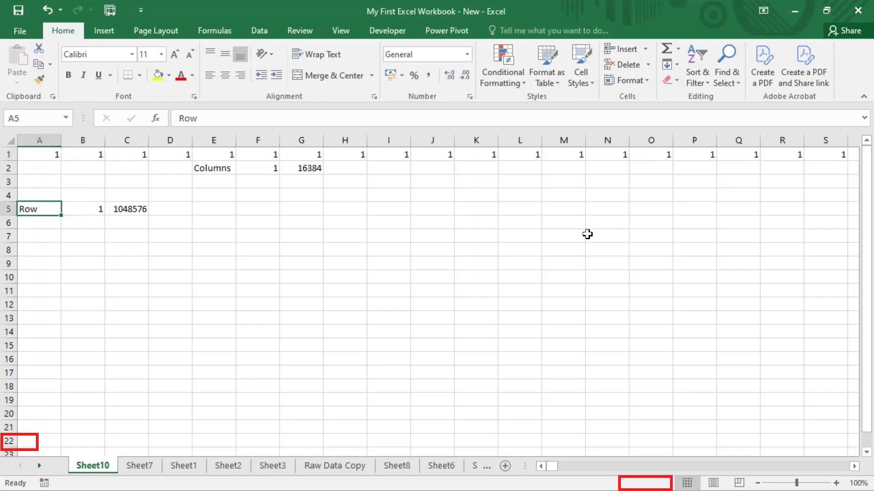
pyautogui.hotkey('ctrl', 'shift', 'Right')
pyautogui.hotkey('ctrl', 'c')
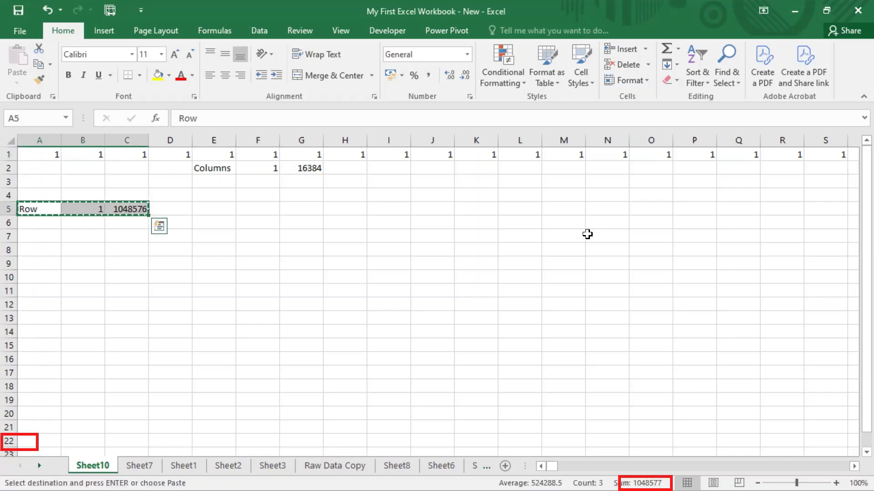
pyautogui.press('Right')
pyautogui.press('Return')
# - Jump from cell A1 down column A to the sheet's last row and back up to A1
pyautogui.hotkey('ctrl', 'Home')
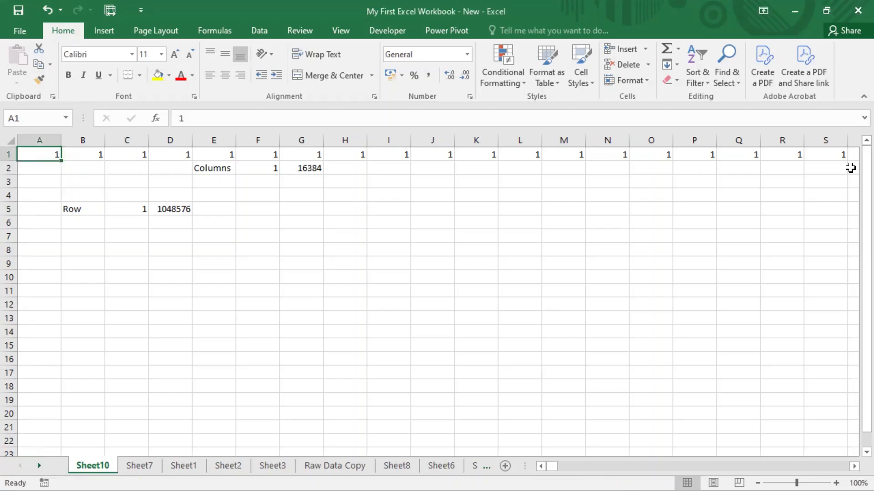
pyautogui.hotkey('ctrl', 'Down')
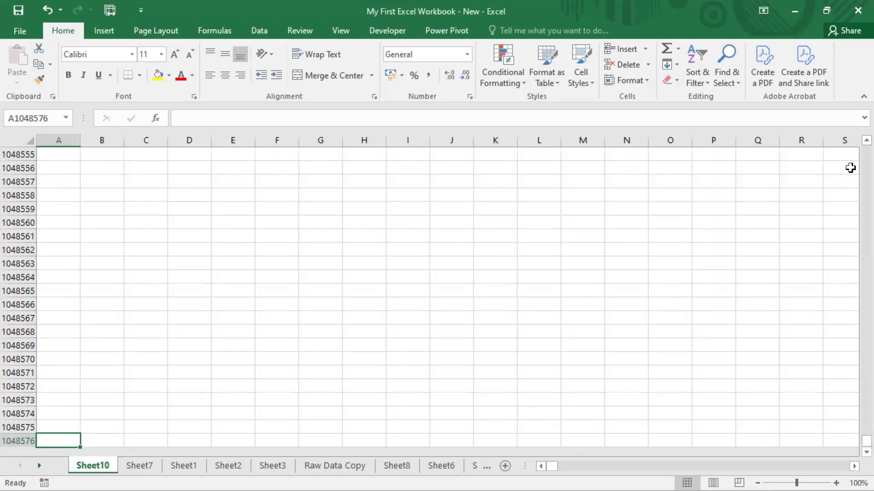
pyautogui.hotkey('ctrl', 'Up')
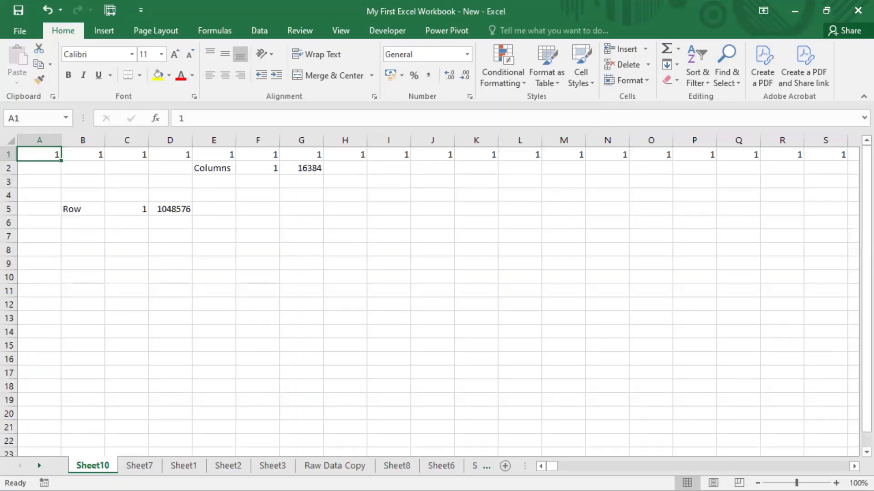
# - Search Windows for the On-Screen Keyboard and open it over the workbook
pyautogui.press('super')
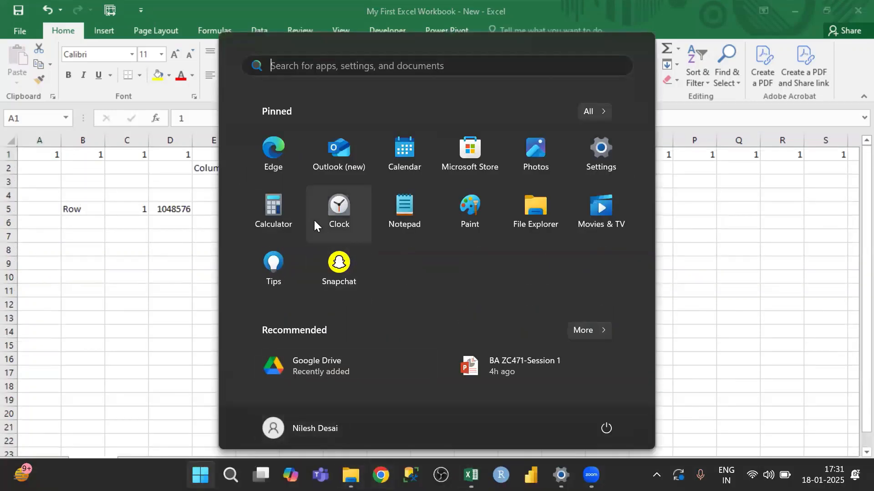
pyautogui.write('on-Screen Keyboard')
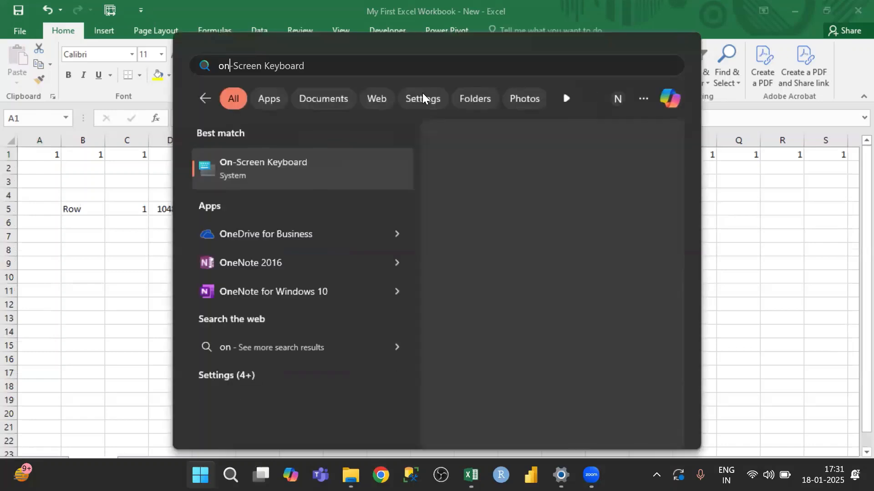
pyautogui.click(255, 175)
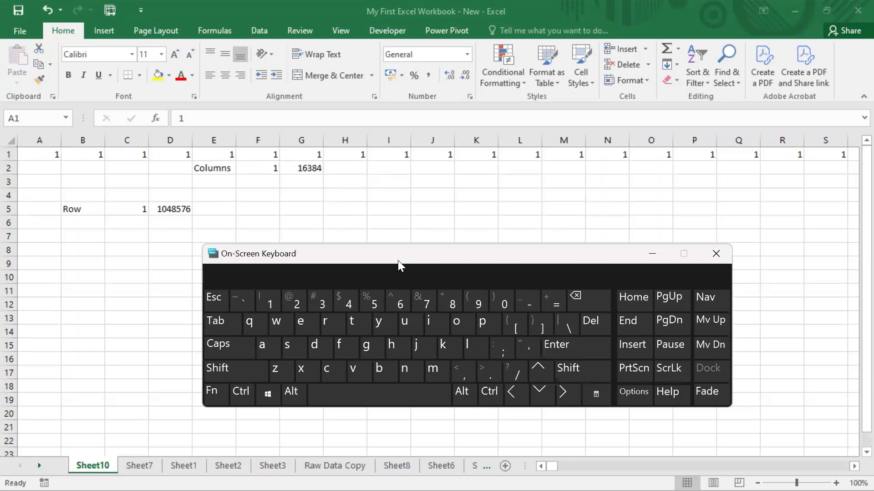
# - Use the On-Screen Keyboard to jump from A1 to the last row of column A and back to A1
pyautogui.click(42, 155)
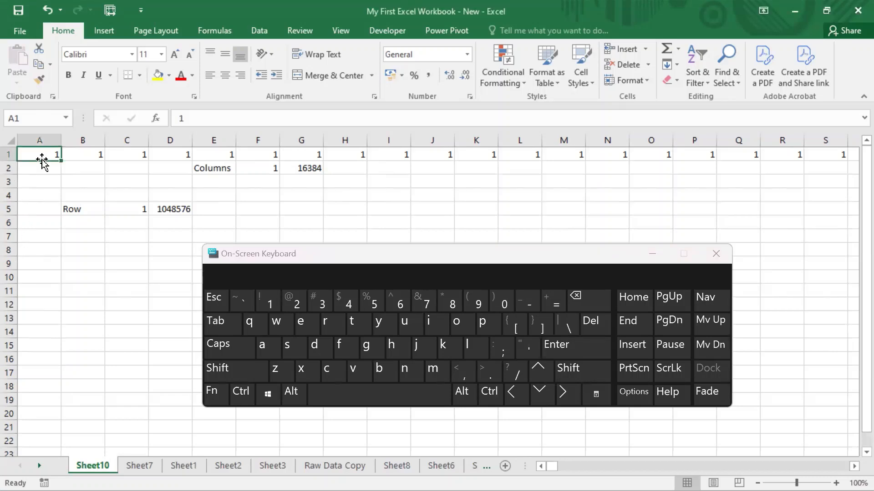
pyautogui.click(489, 403)
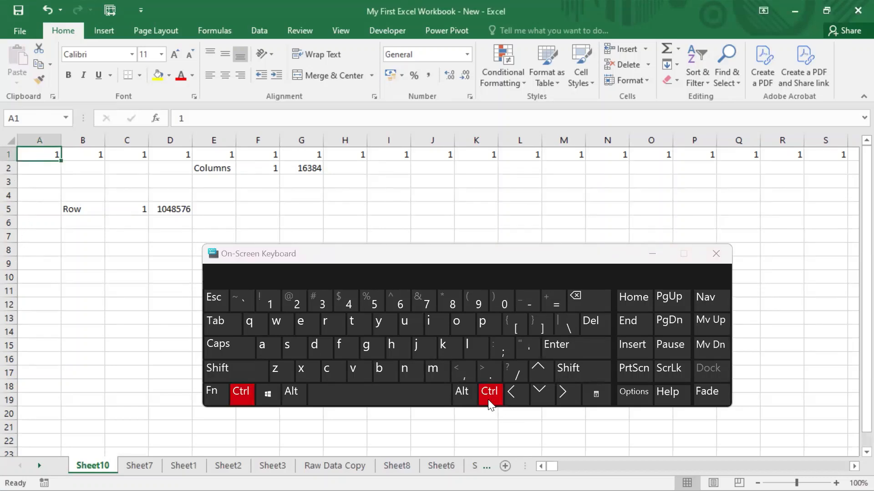
pyautogui.click(535, 396)
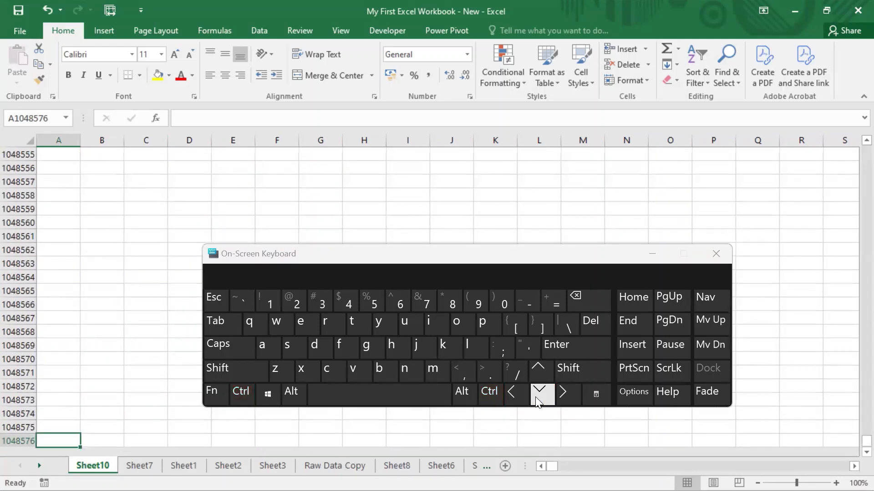
pyautogui.click(494, 395)
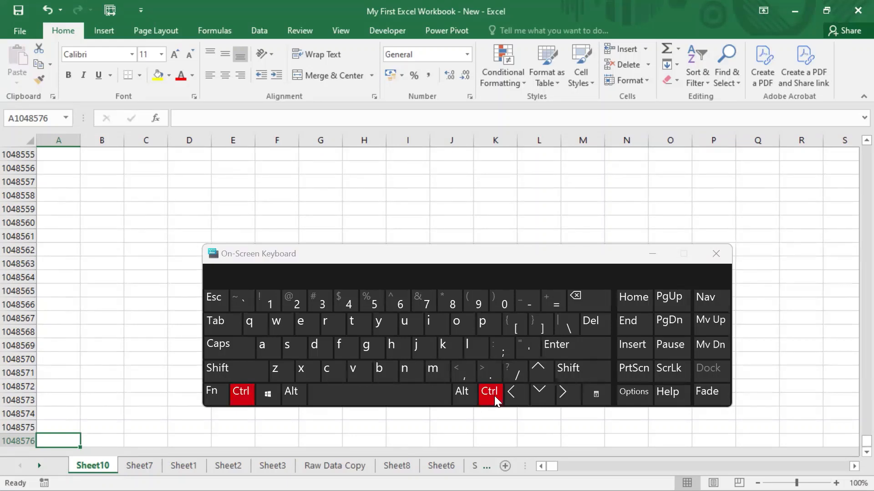
pyautogui.click(533, 378)
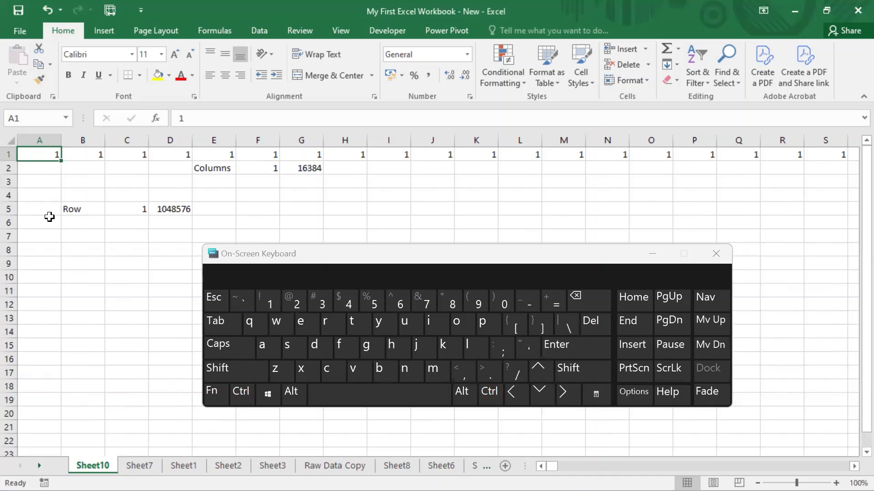
# - Use the On-Screen Keyboard to jump from cell A3 to the last column of row 3 and back to A3
pyautogui.click(36, 182)
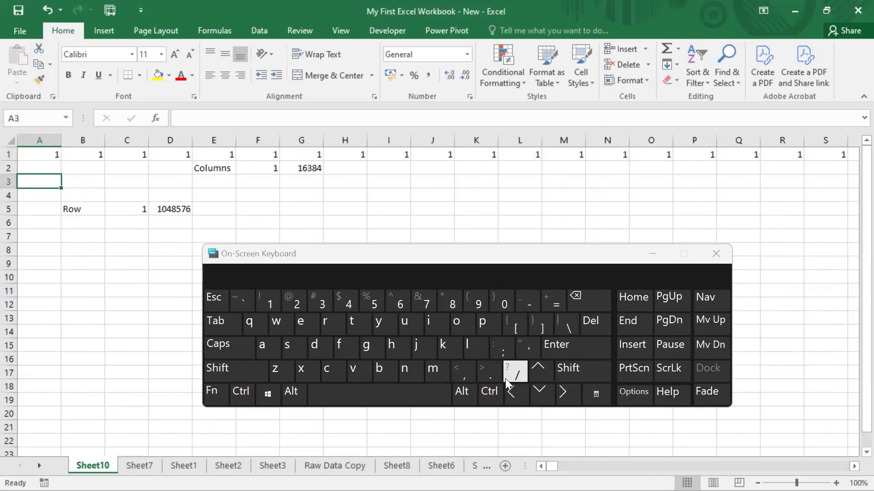
pyautogui.click(490, 394)
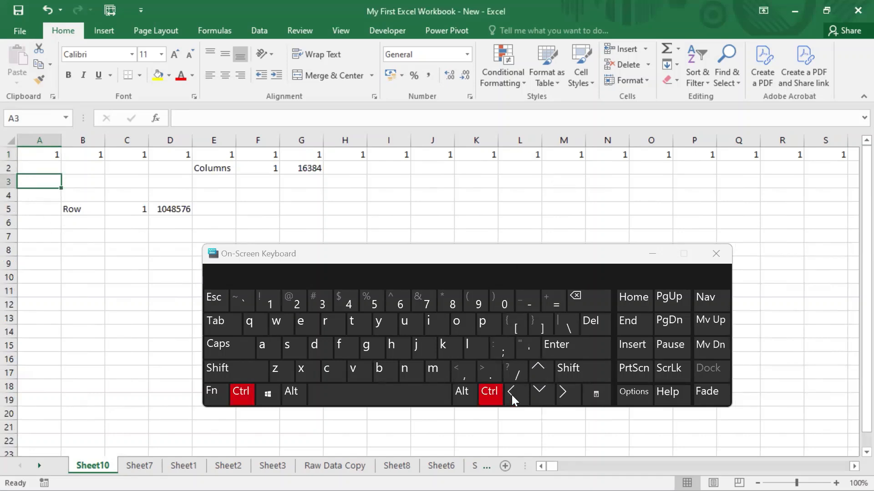
pyautogui.click(566, 394)
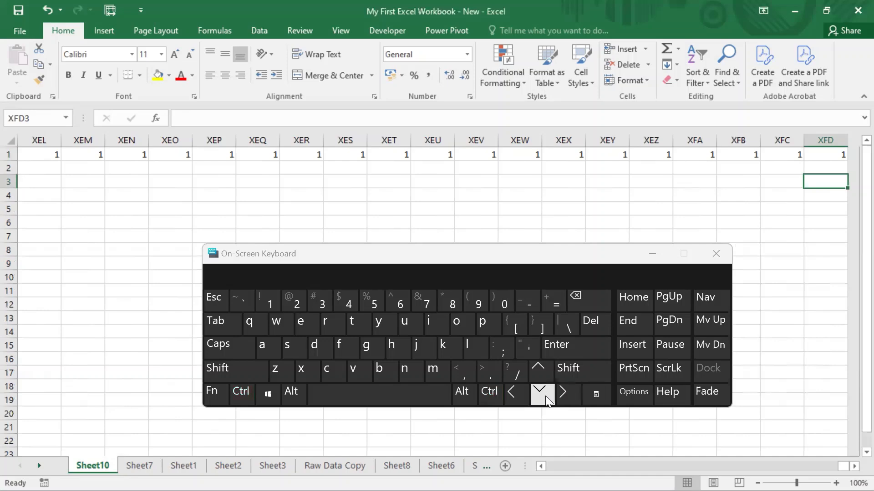
pyautogui.click(500, 396)
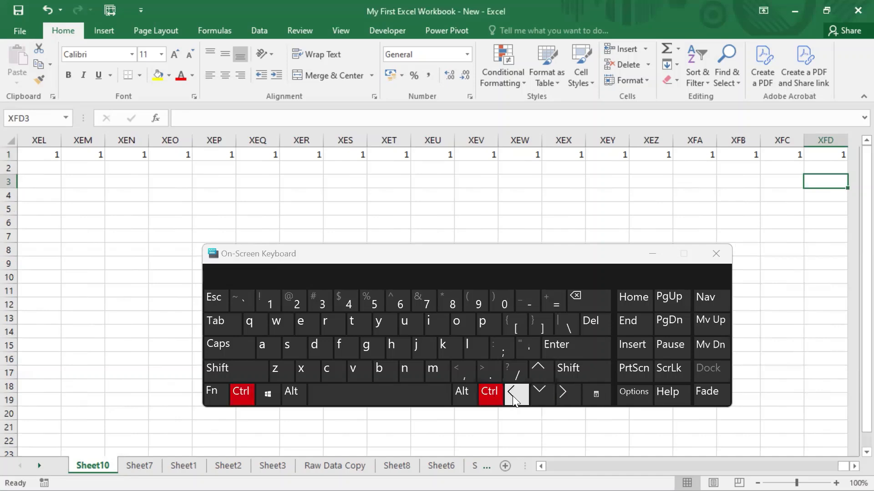
pyautogui.click(513, 396)
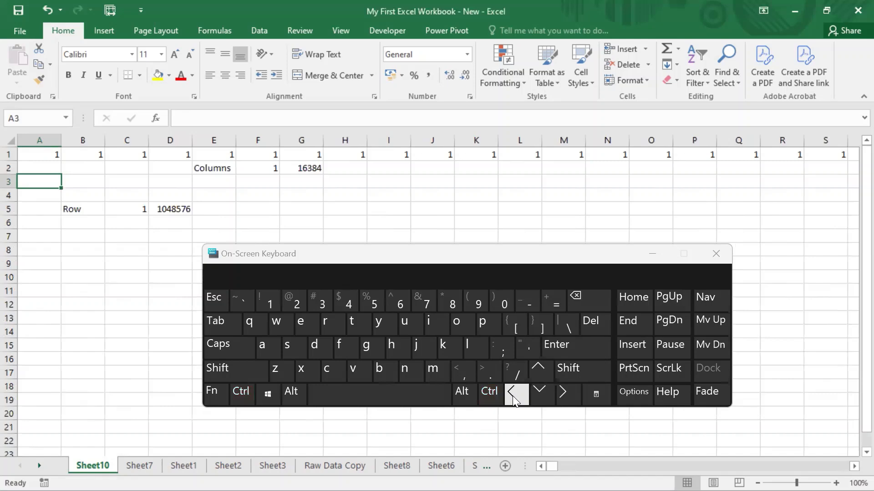
# - Move the On-Screen Keyboard up over the sheet and repeat the jump from A3 to XFD3 and back
pyautogui.moveTo(467, 262); pyautogui.dragTo(418, 205)
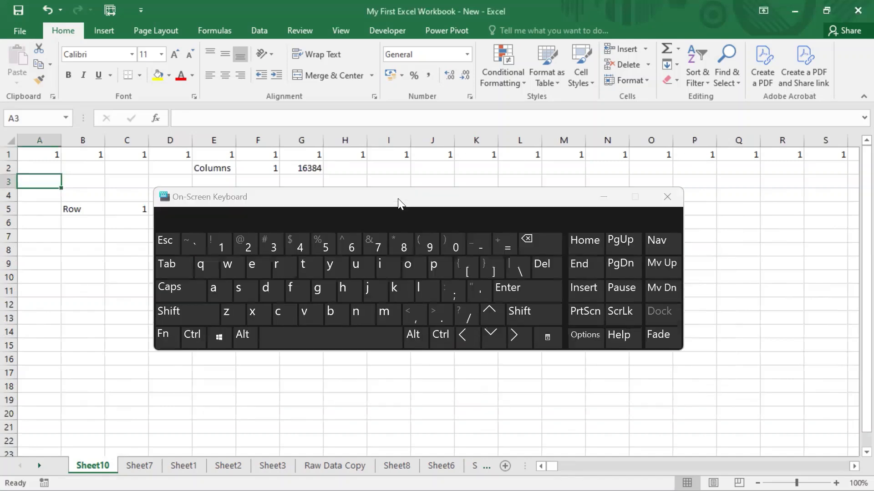
pyautogui.click(439, 338)
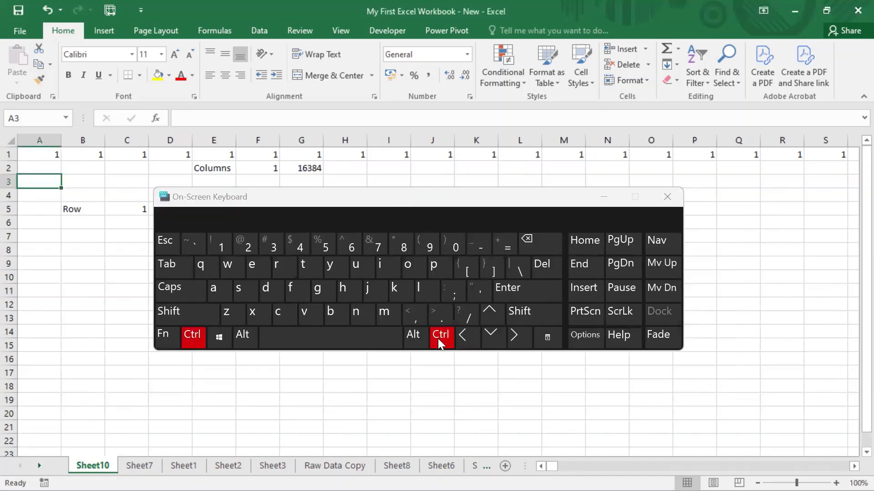
pyautogui.click(515, 332)
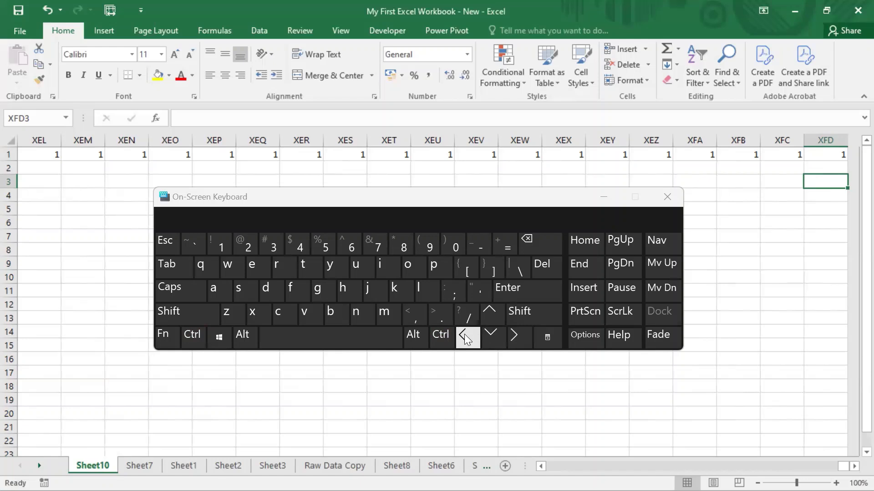
pyautogui.click(448, 337)
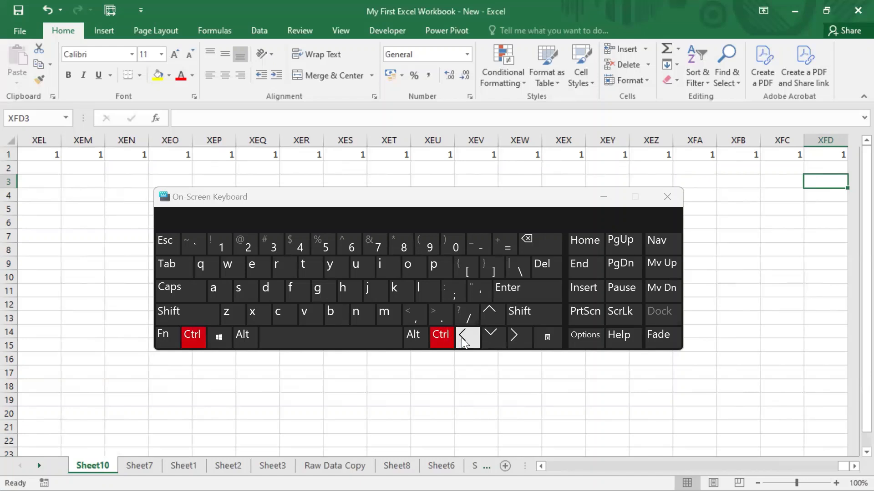
pyautogui.click(461, 338)
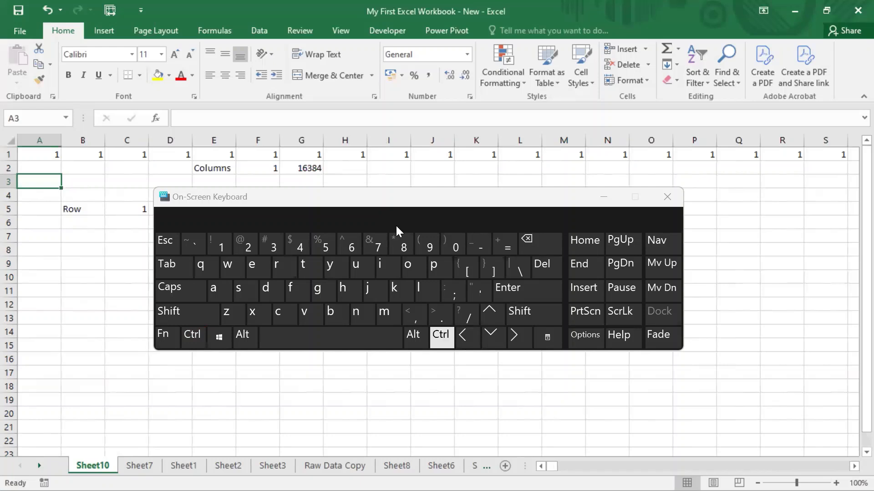
# - Close the On-Screen Keyboard and clear the contents of every cell in Sheet10
pyautogui.click(436, 1)
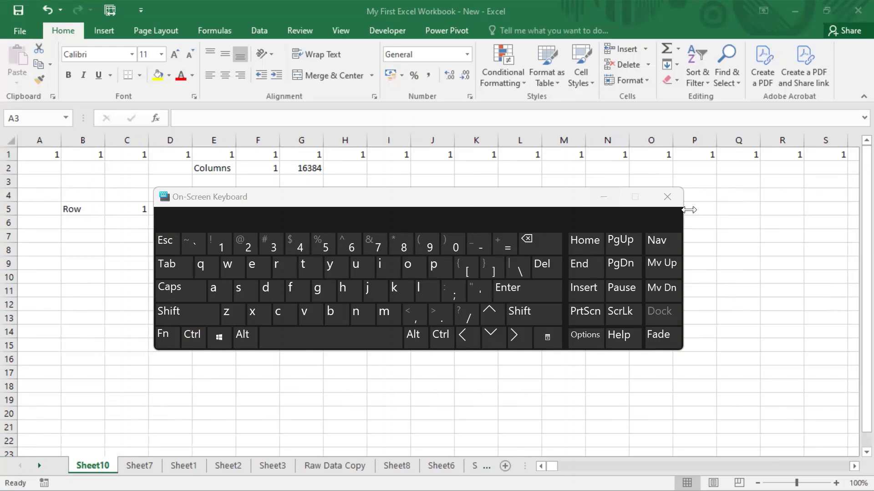
pyautogui.click(662, 201)
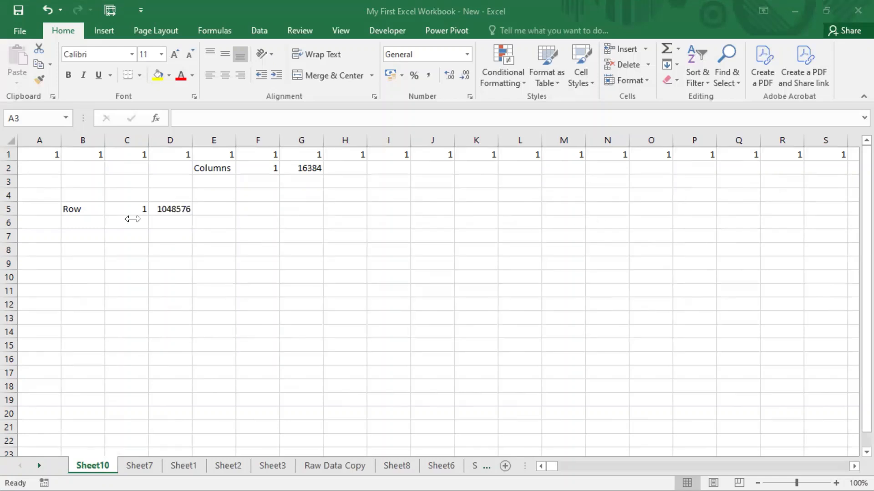
pyautogui.click(10, 140)
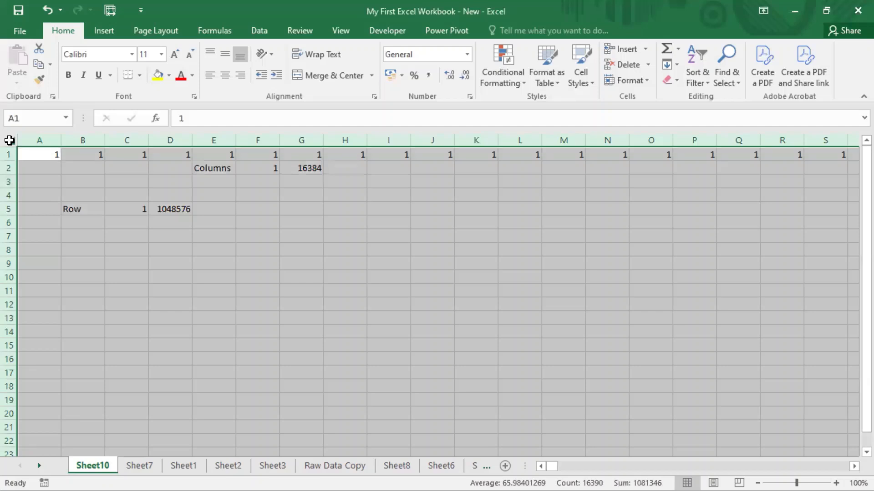
pyautogui.press('Delete')
pyautogui.click(69, 181)
pyautogui.click(44, 151)
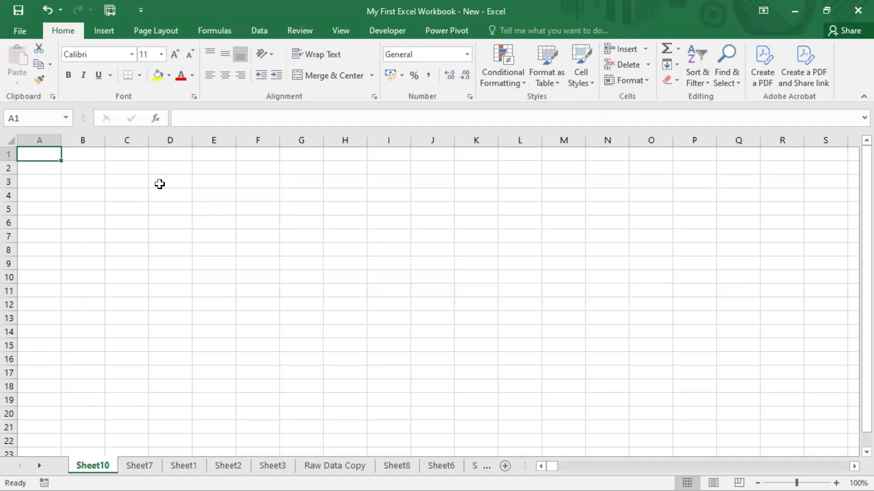
# - Select row 3 and column C together to highlight their intersection, and select the intersecting cell C3
pyautogui.click(8, 181)
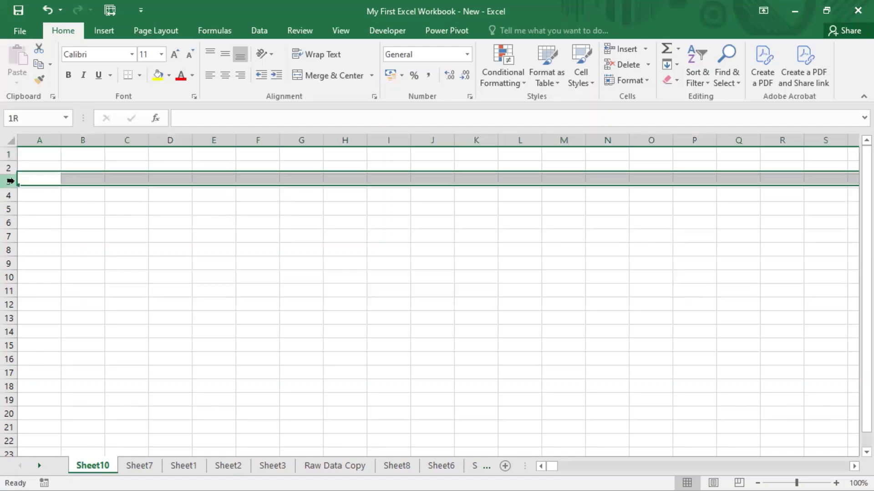
pyautogui.keyDown('ctrl'); pyautogui.click(127, 141); pyautogui.keyUp('ctrl')
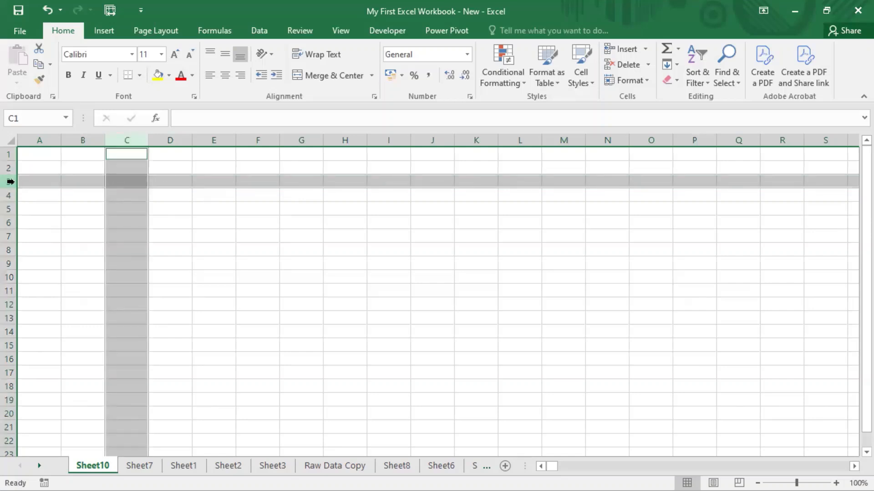
pyautogui.click(127, 182)
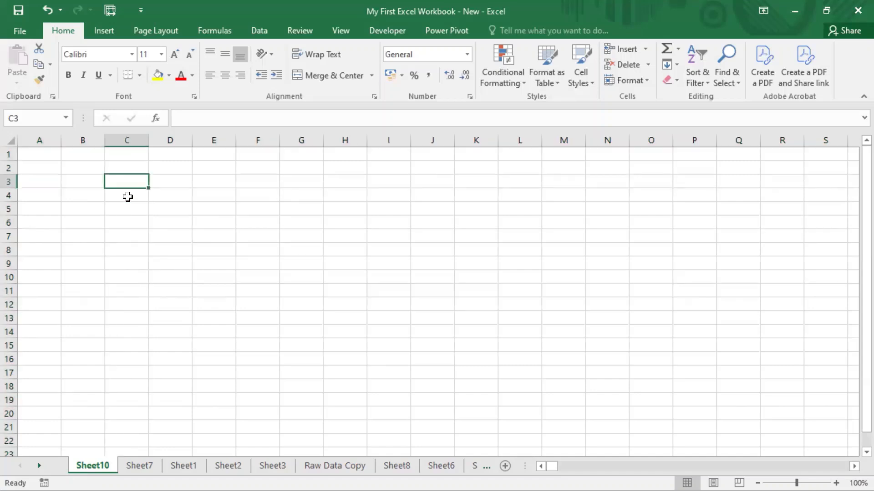
# - Select cells C6, B4, M18 and C12 in turn, and move the active cell three rows up and three columns across to F9
pyautogui.click(126, 223)
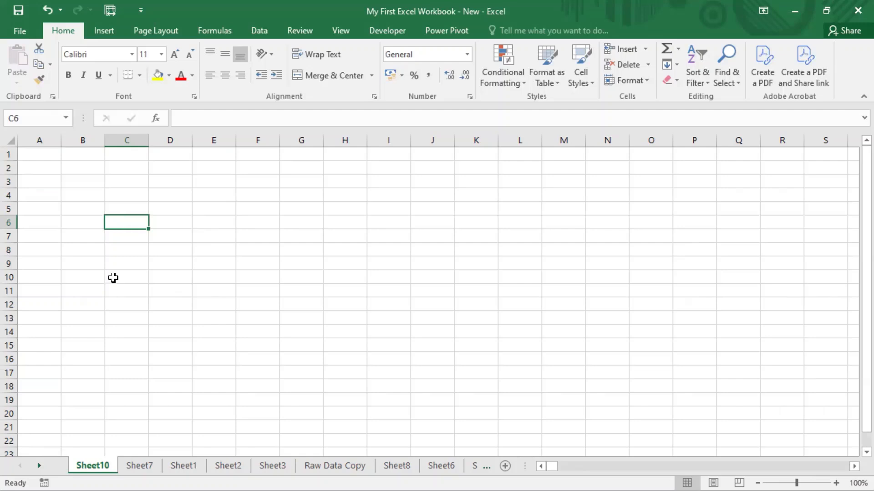
pyautogui.click(89, 195)
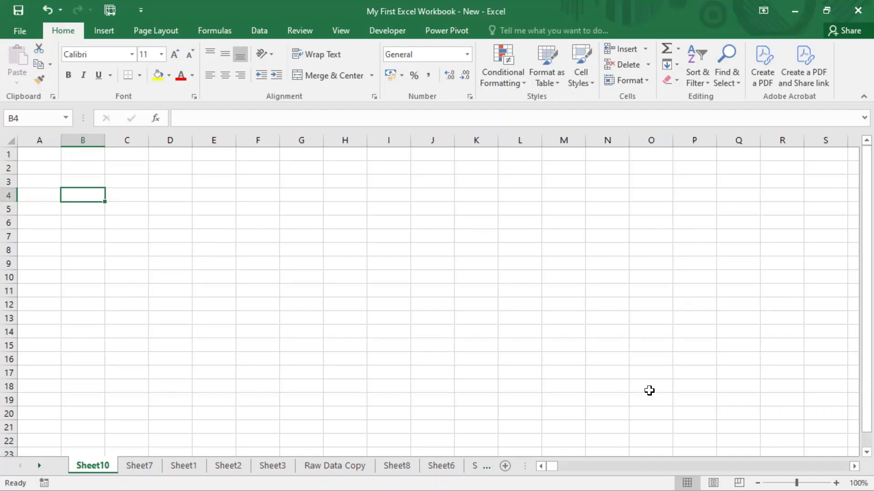
pyautogui.click(565, 385)
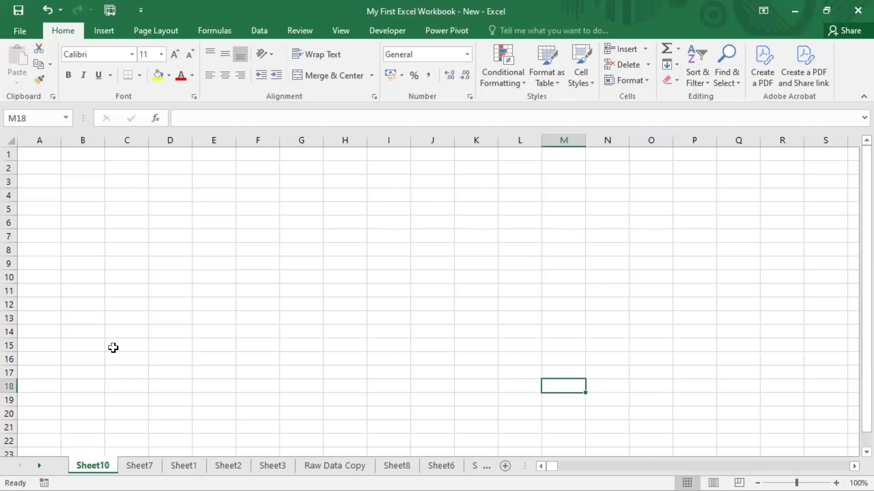
pyautogui.click(148, 304)
pyautogui.press('Up')
pyautogui.press('Up')
pyautogui.press('Up')
pyautogui.press('Right')
pyautogui.press('Right')
pyautogui.press('Right')
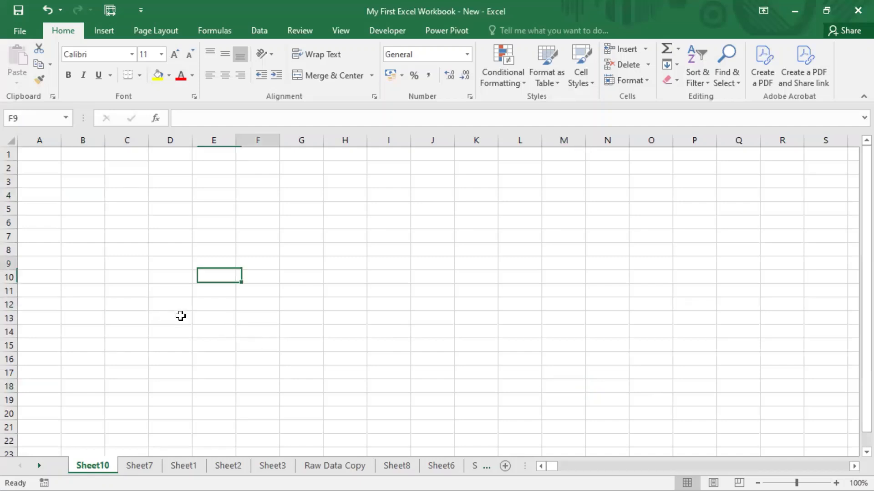
# - Select cells K17, C6, C8 and D6 in turn, checking each active cell's address in the Name Box
pyautogui.click(478, 371)
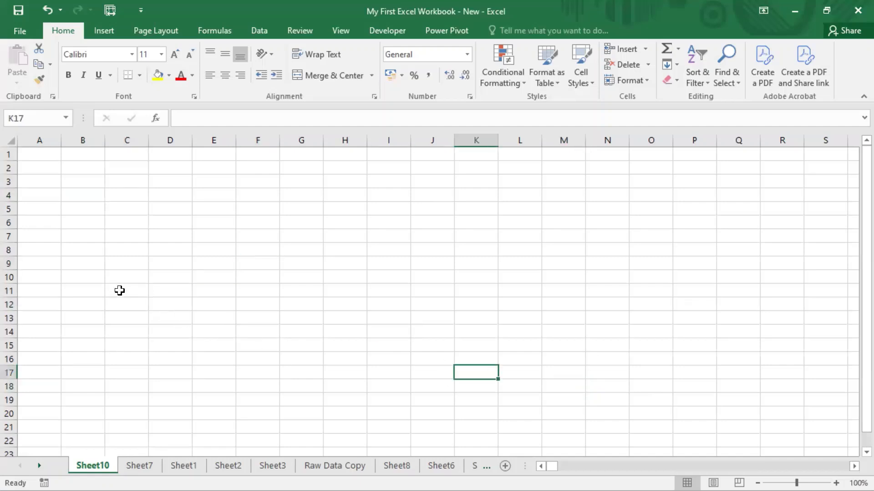
pyautogui.click(133, 224)
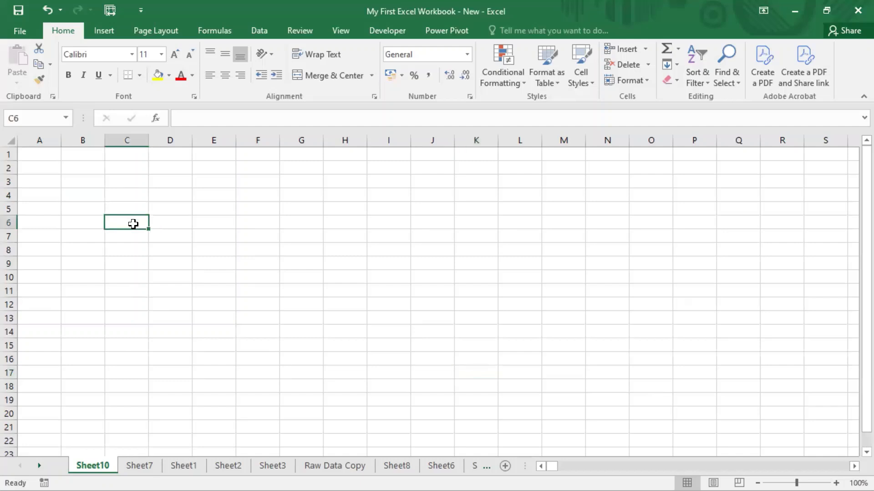
pyautogui.click(133, 245)
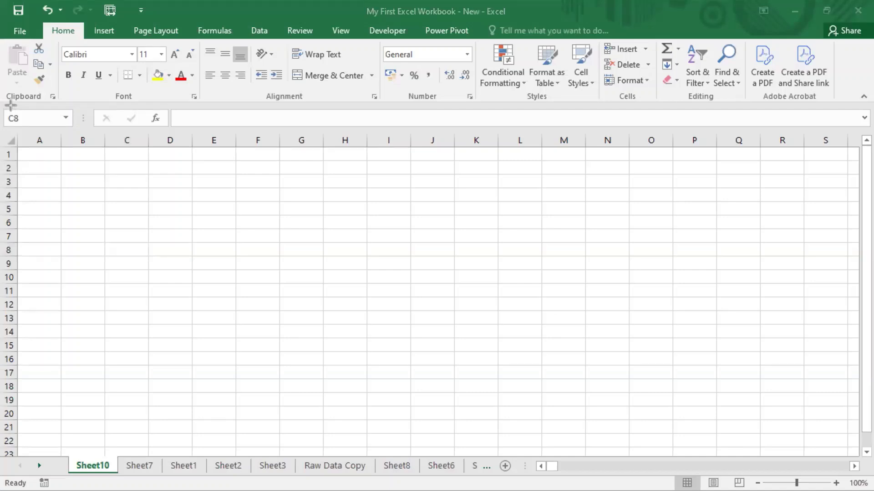
pyautogui.moveTo(4, 105); pyautogui.dragTo(80, 133)
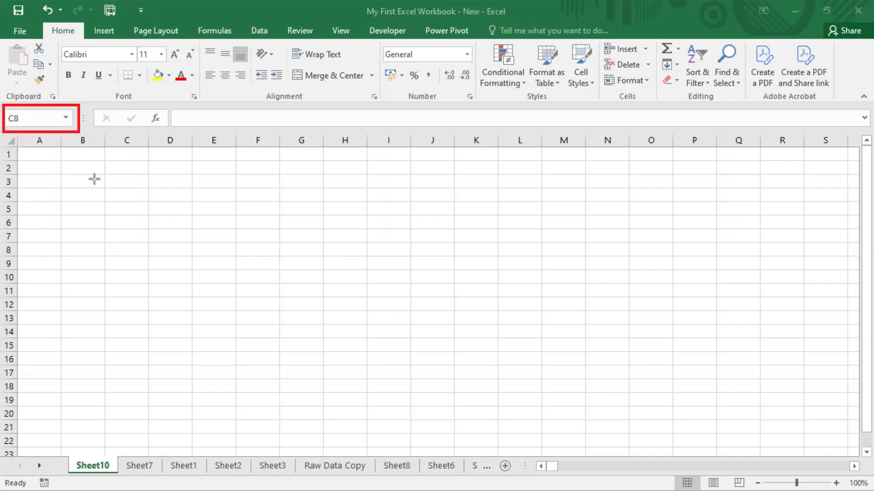
pyautogui.moveTo(145, 113); pyautogui.dragTo(73, 118)
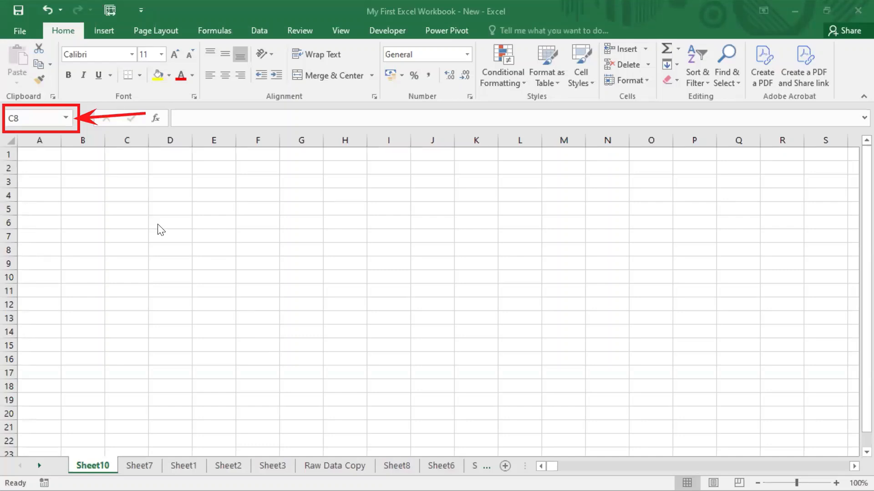
pyautogui.click(174, 222)
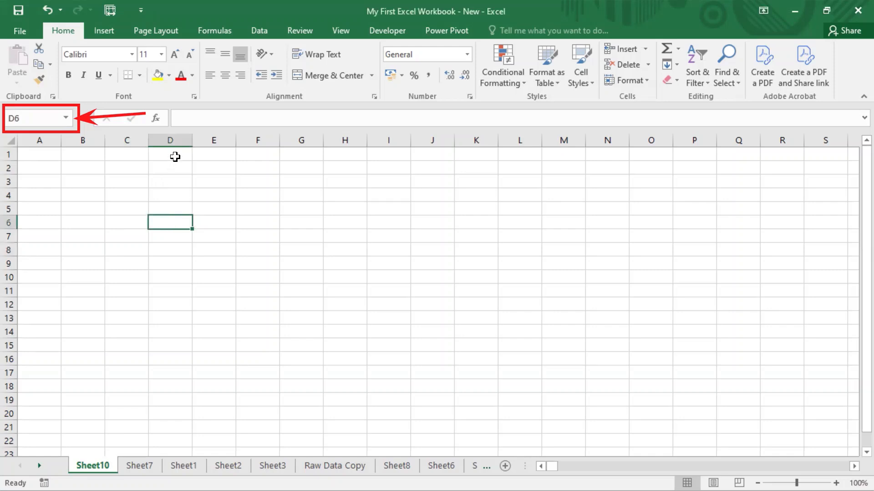